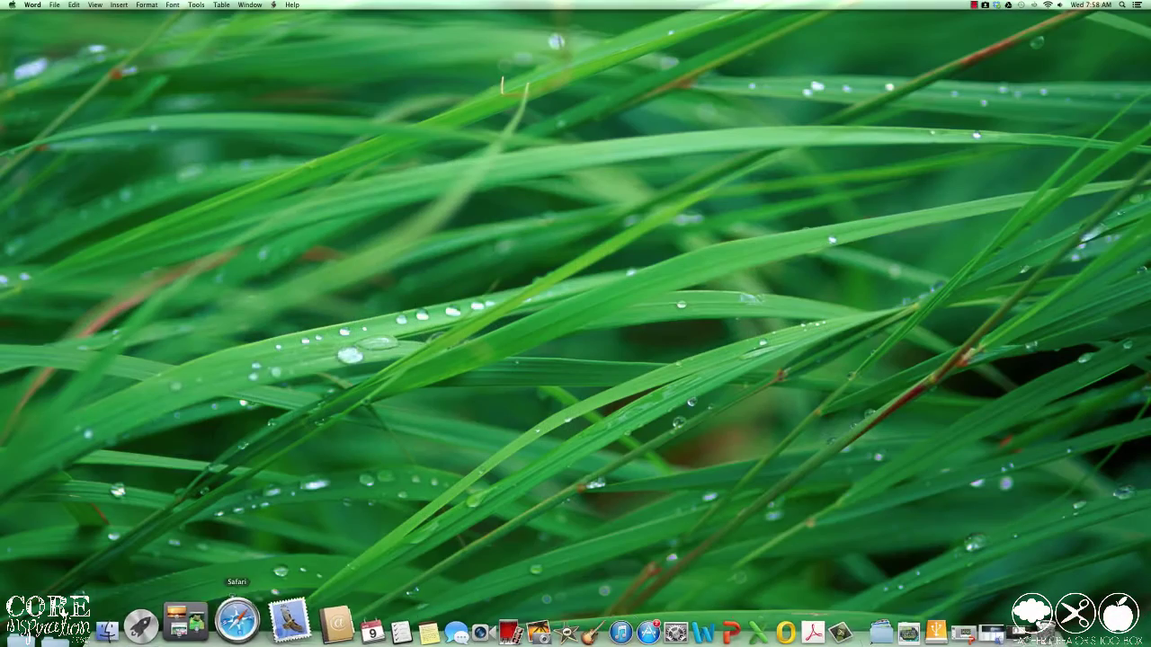
# Step: Add a text box across the upper part of blank slide 18 with the text "Where Credit Is Due"
pyautogui.click(140, 612)
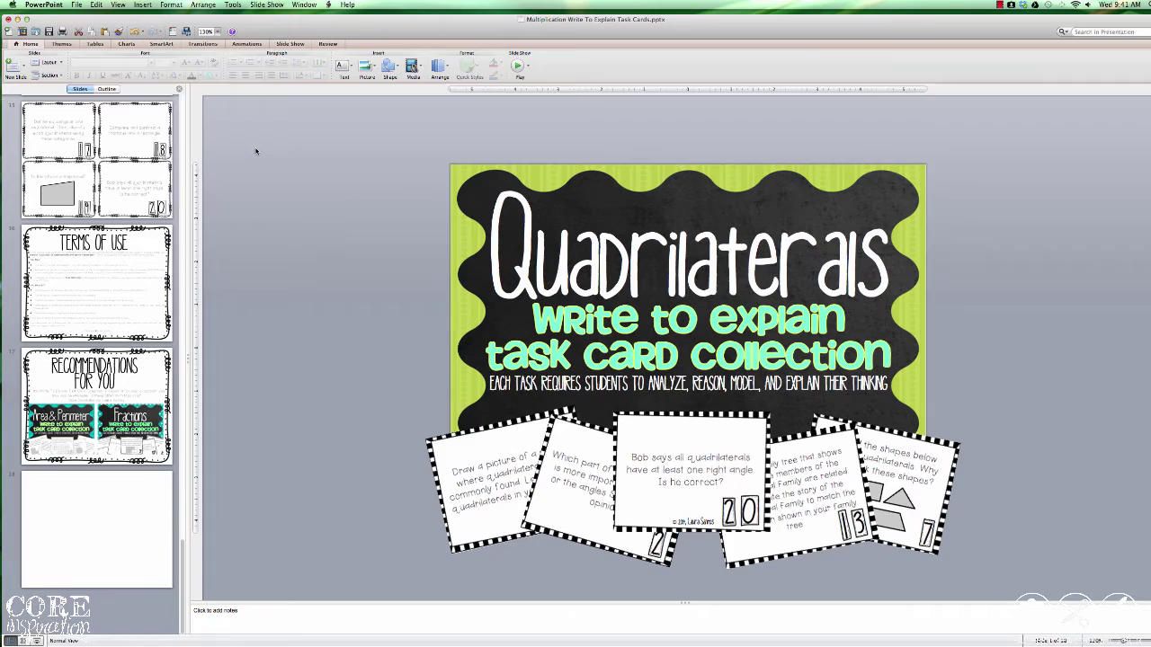
pyautogui.click(108, 536)
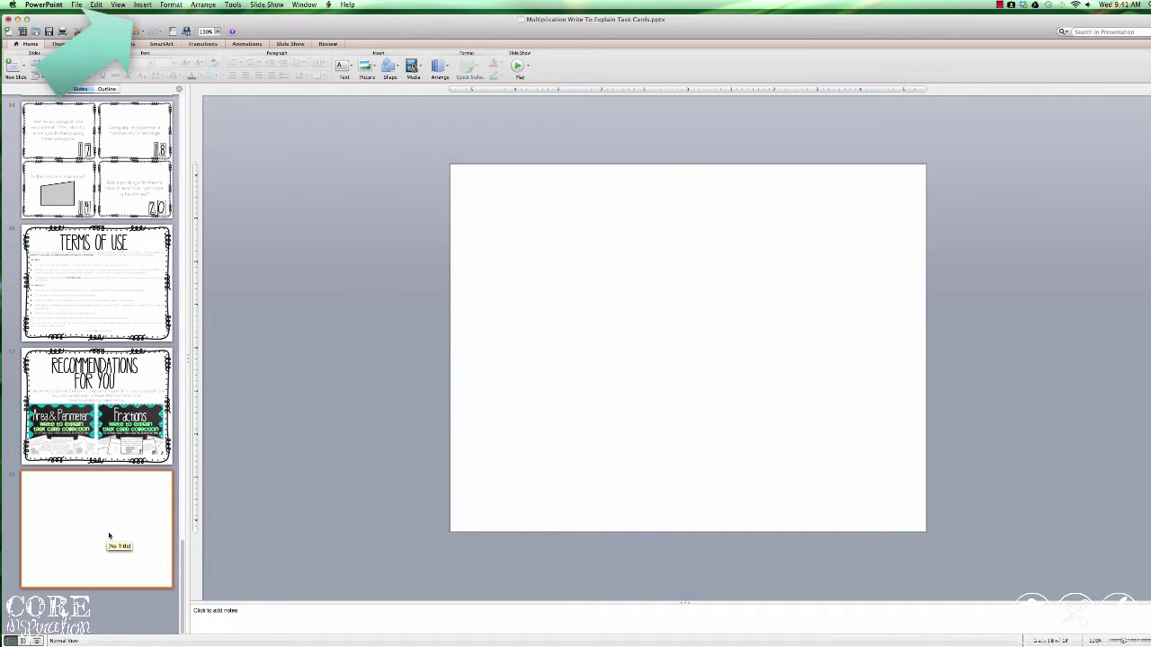
pyautogui.click(142, 4)
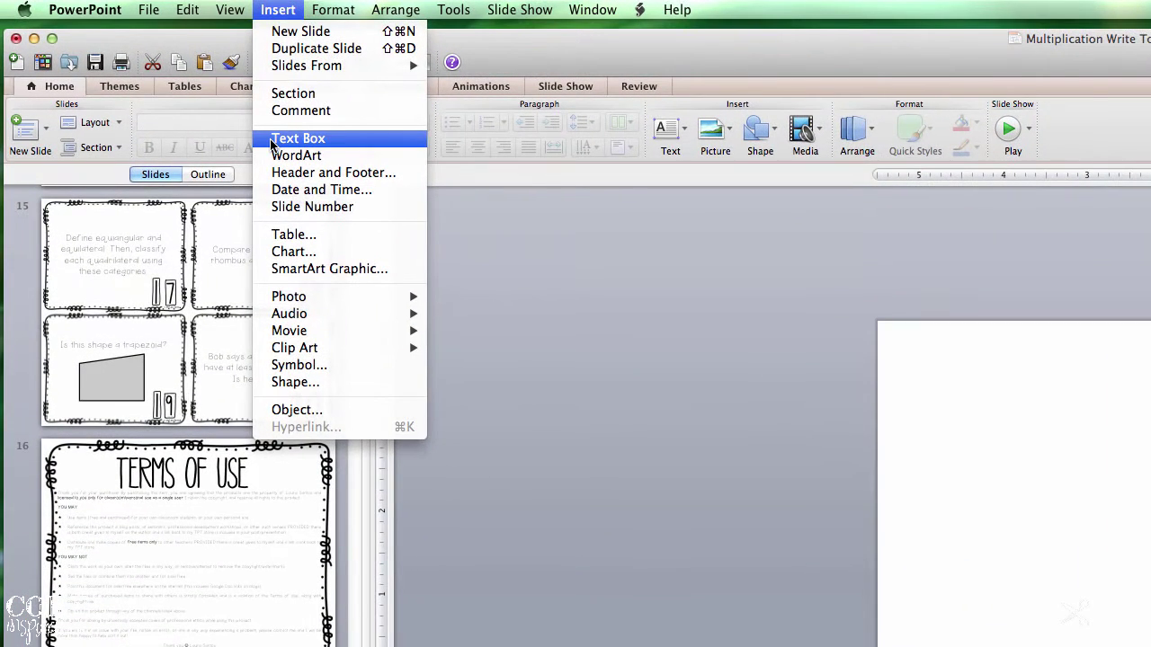
pyautogui.click(297, 139)
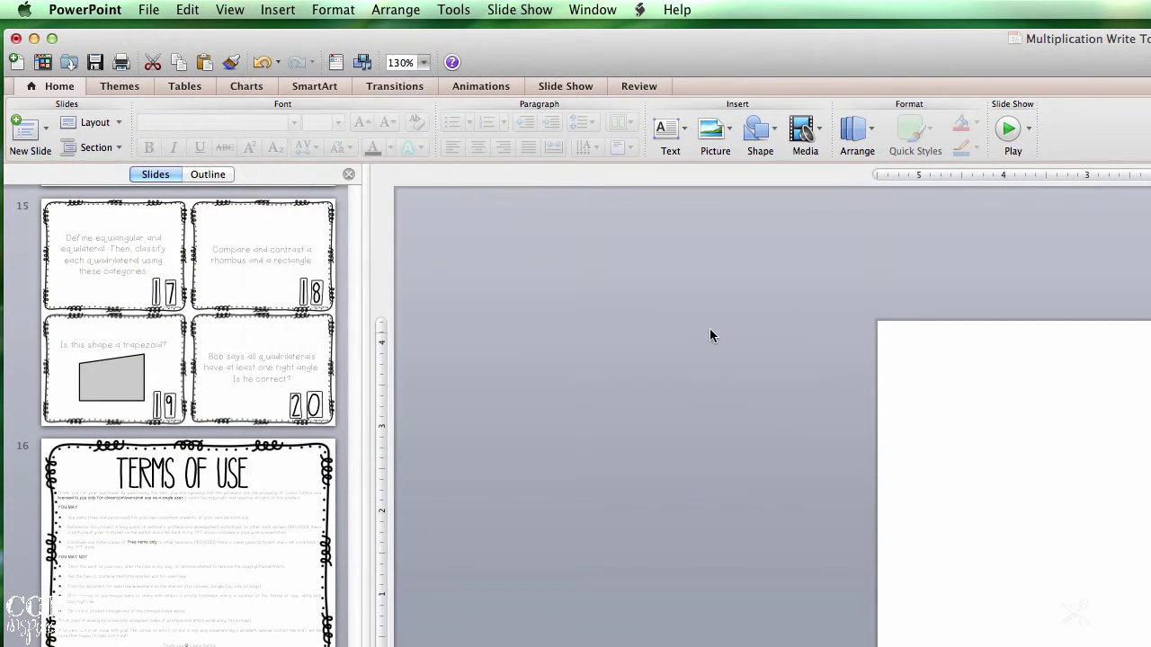
pyautogui.click(673, 133)
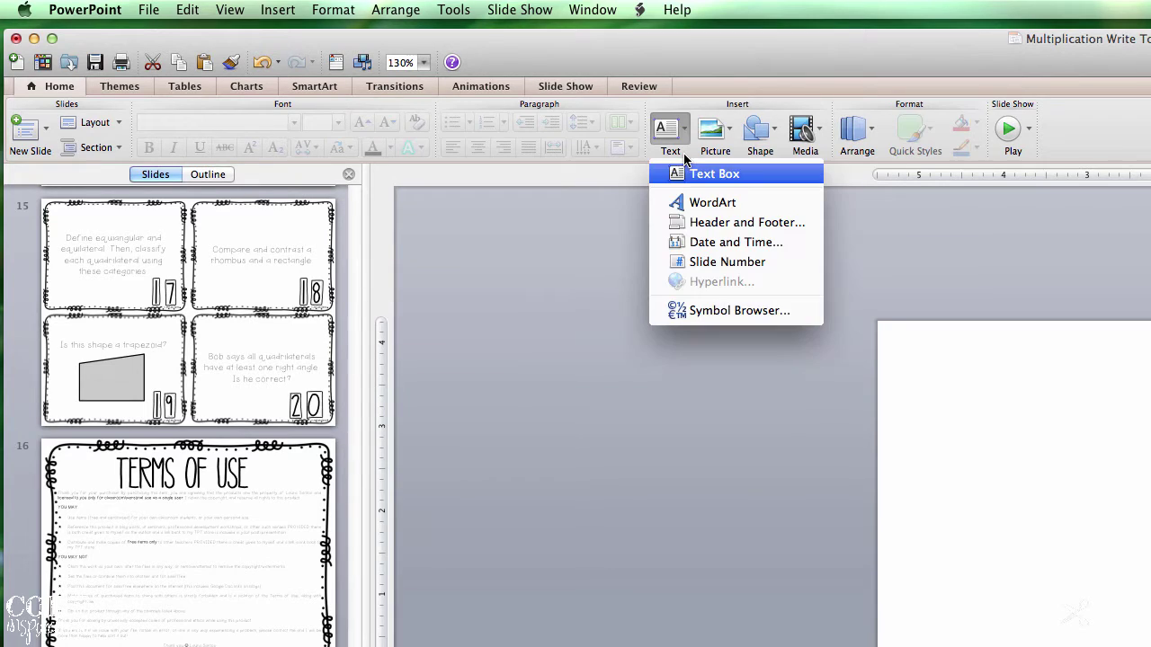
pyautogui.click(681, 165)
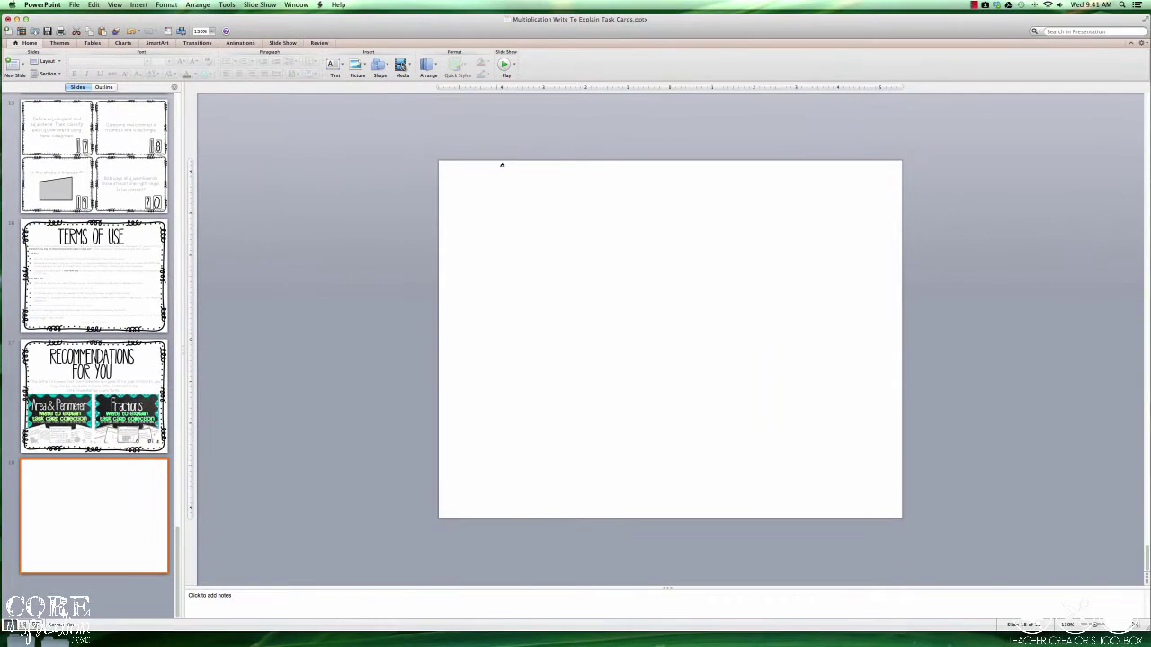
pyautogui.moveTo(456, 182); pyautogui.dragTo(851, 303)
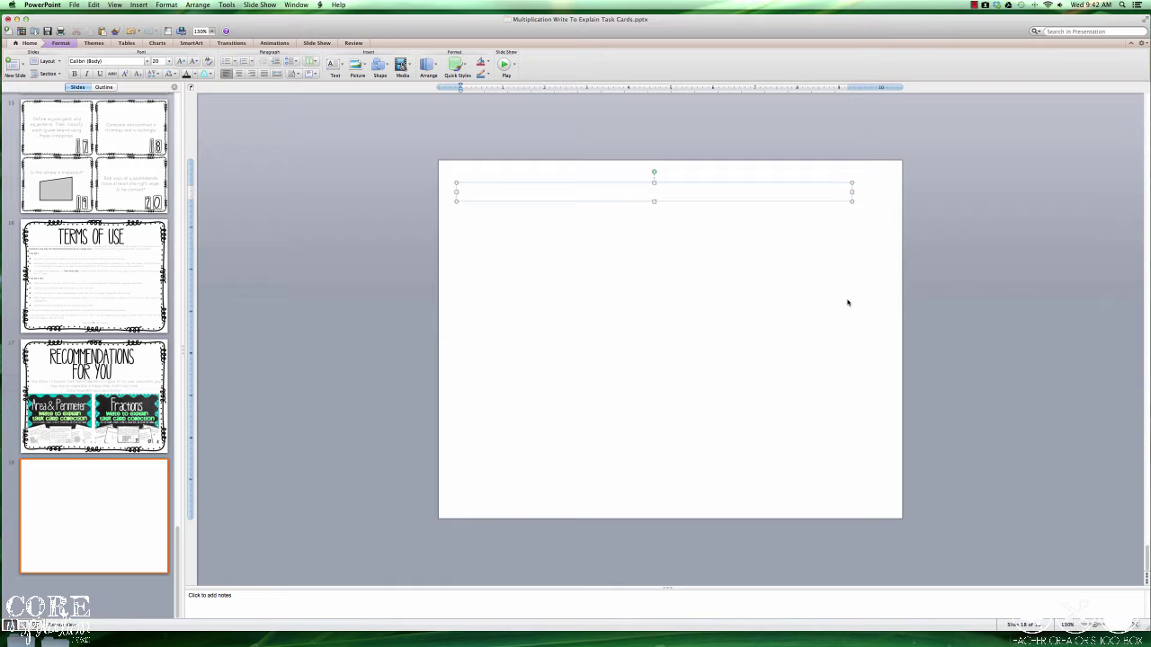
pyautogui.write('Where Credit Is Due')
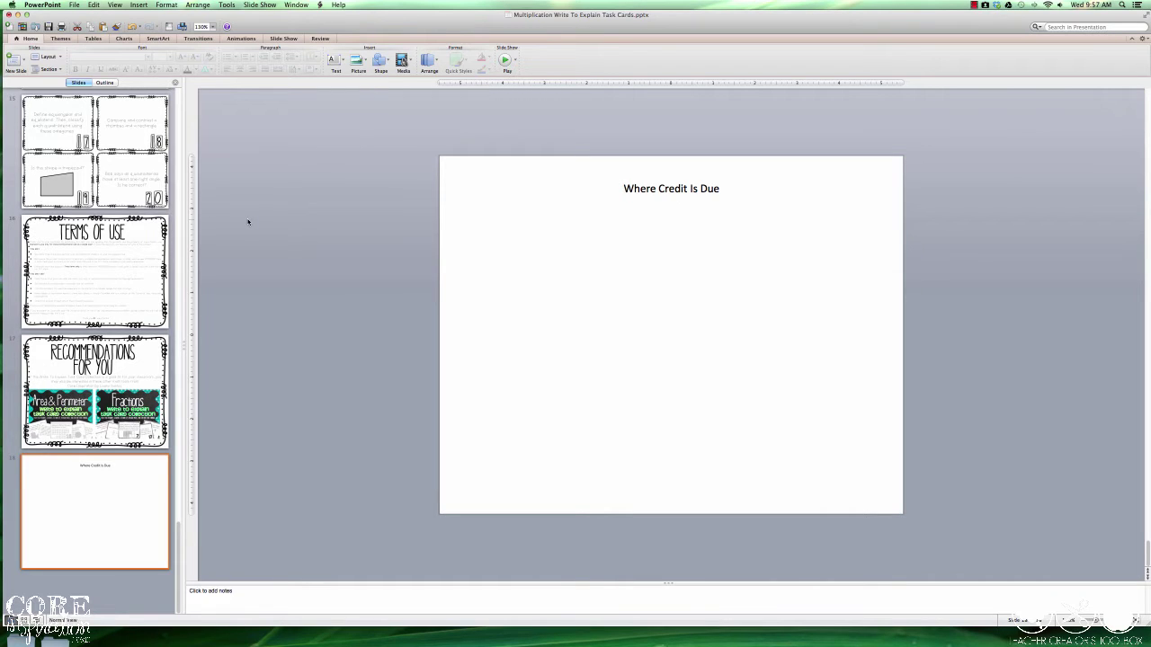
# Step: Open the recent presentation Quadrilateral Write To Explain Task Cards.pptx and copy its "Where Credit Is Due" slide
pyautogui.click(74, 5)
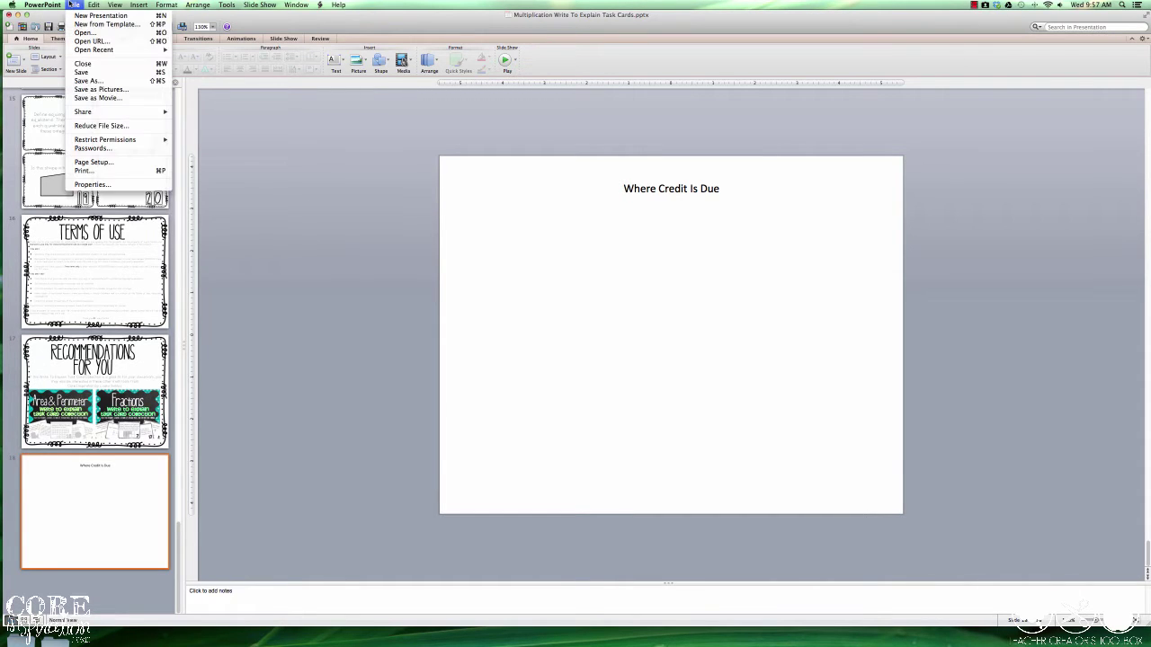
pyautogui.moveTo(86, 50)
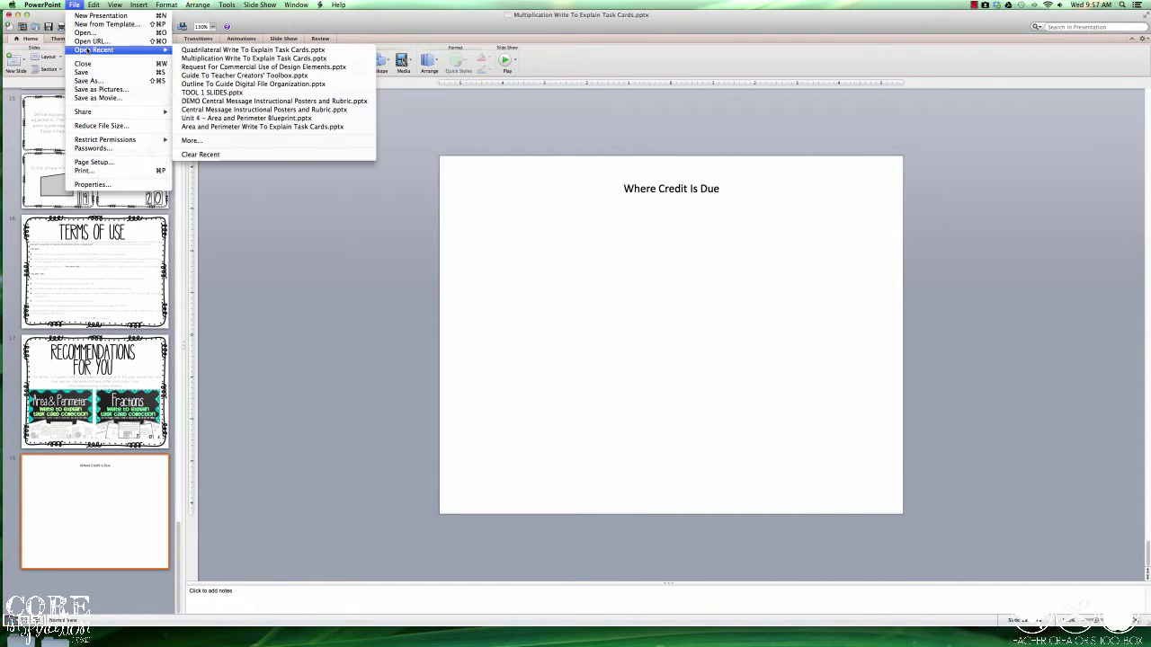
pyautogui.click(182, 55)
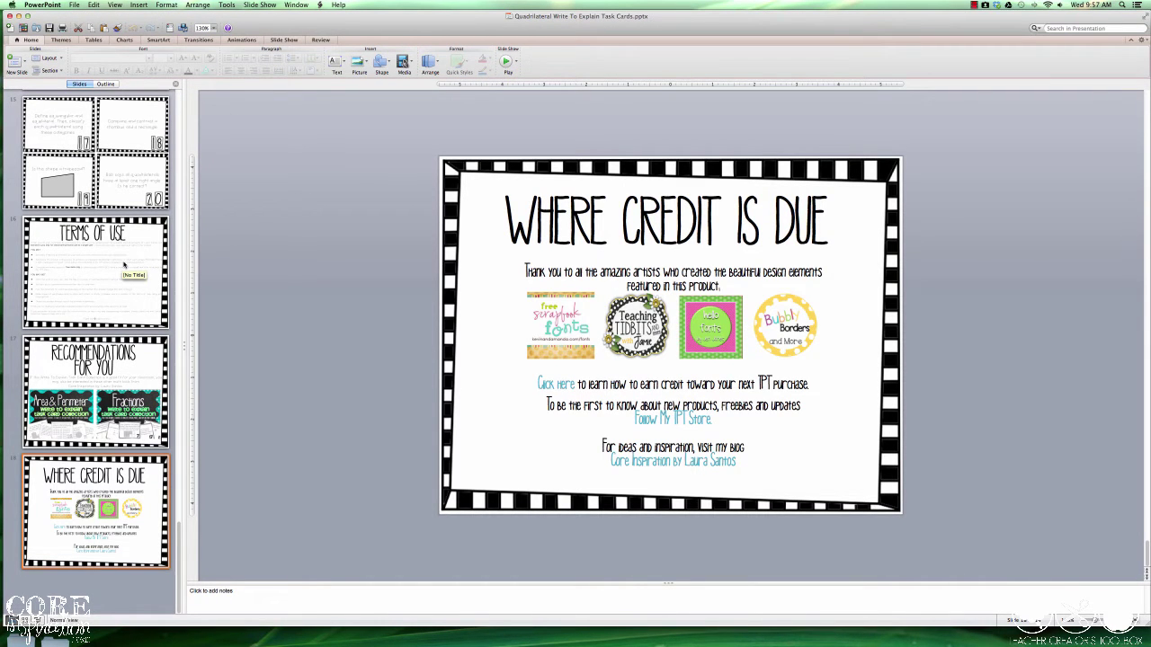
pyautogui.scroll(3, 124, 269)
pyautogui.scroll(-3, 117, 360)
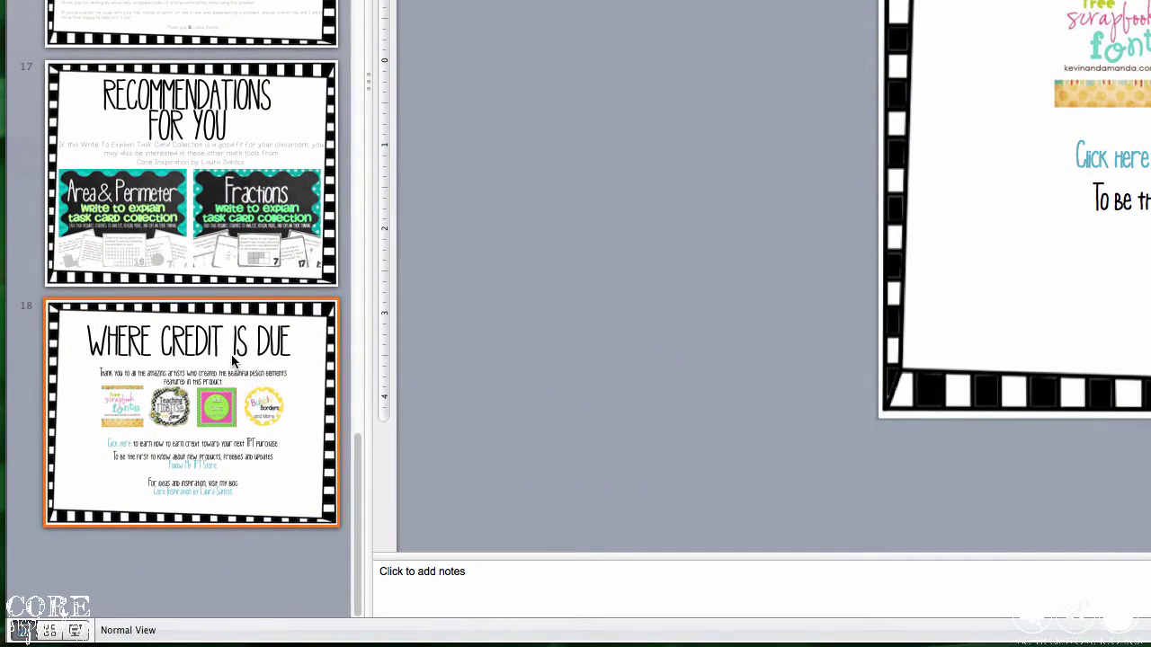
pyautogui.rightClick(223, 406)
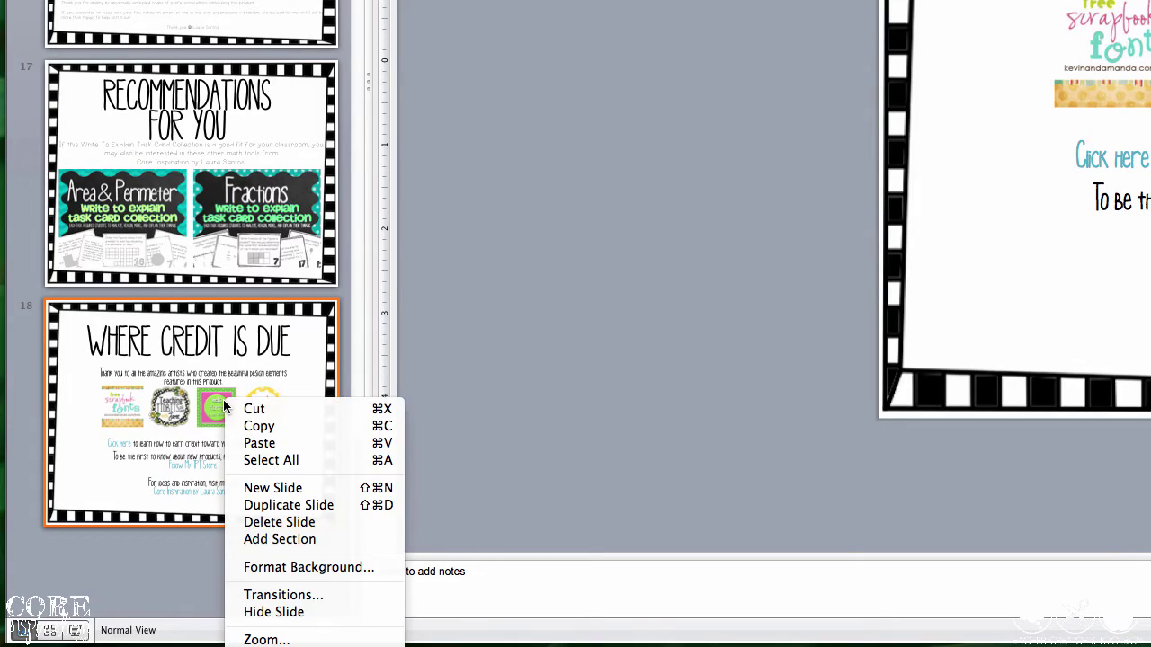
pyautogui.click(276, 429)
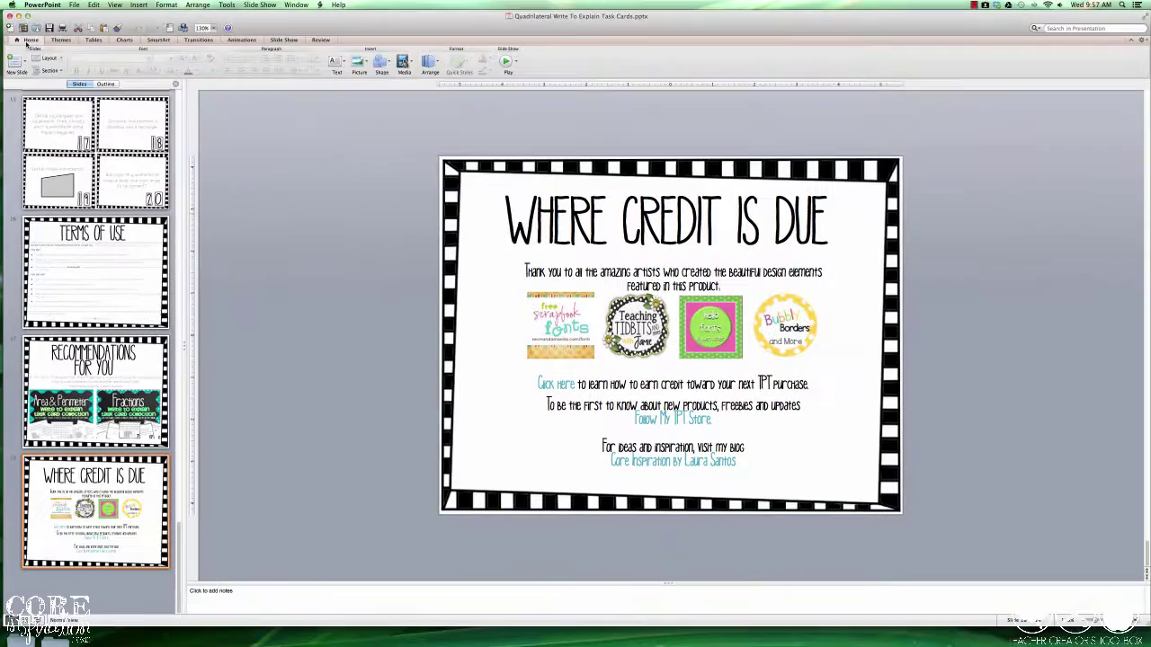
# Step: Return to the Multiplication Write To Explain Task Cards presentation and paste the copied credit slide after slide 18
pyautogui.click(14, 15)
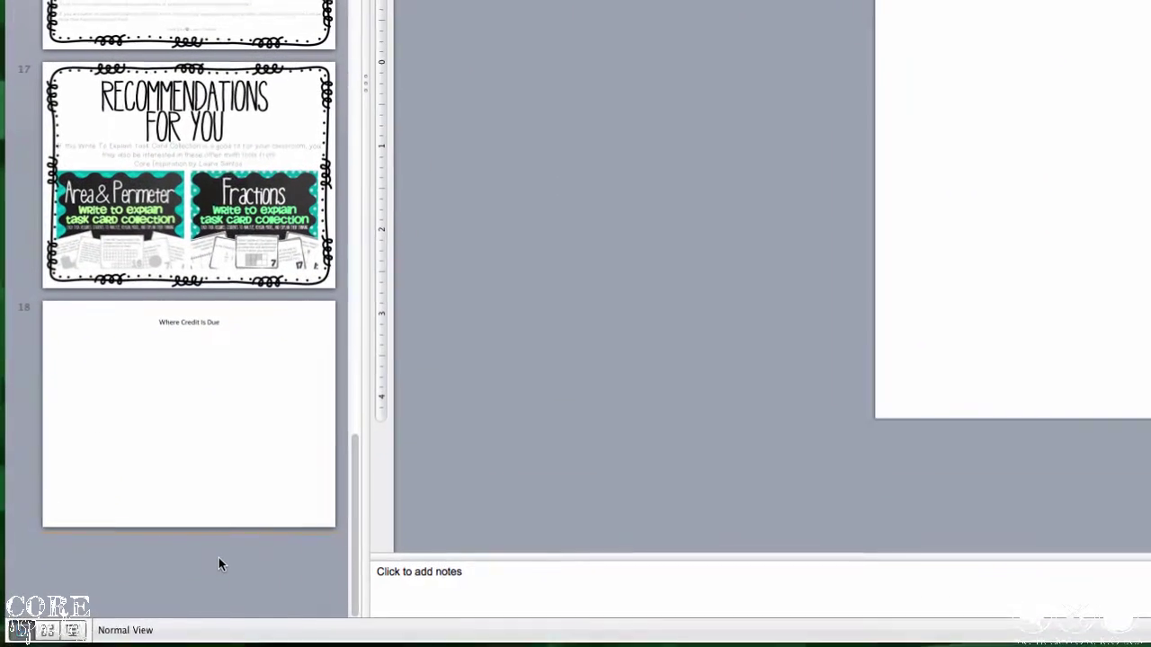
pyautogui.rightClick(219, 564)
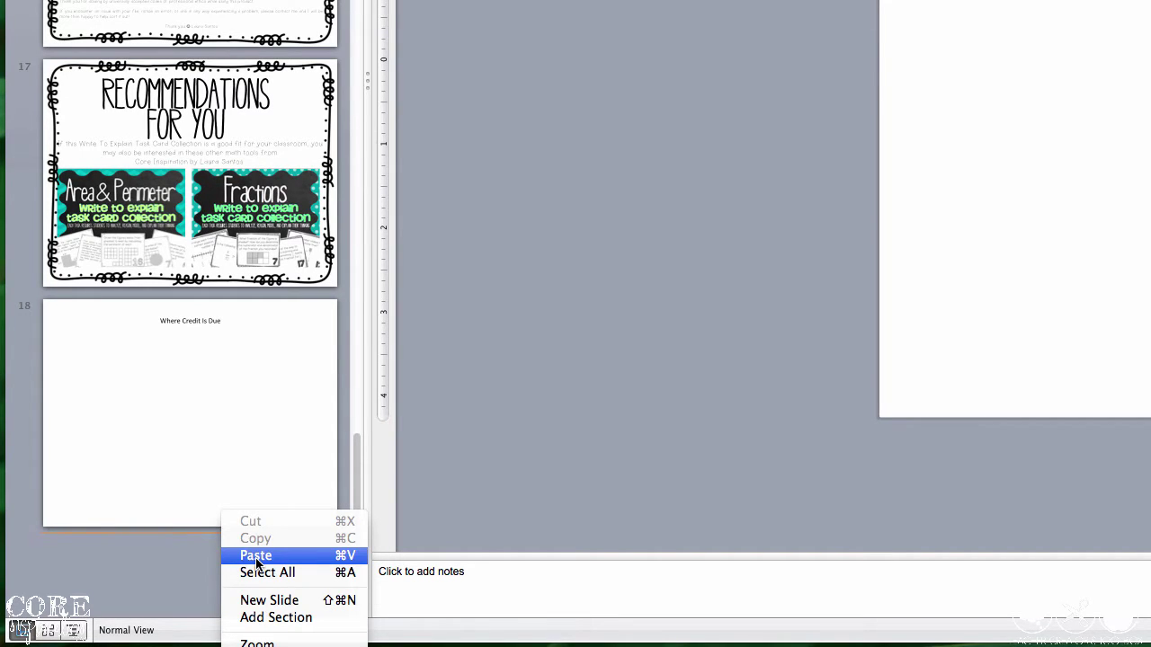
pyautogui.click(257, 557)
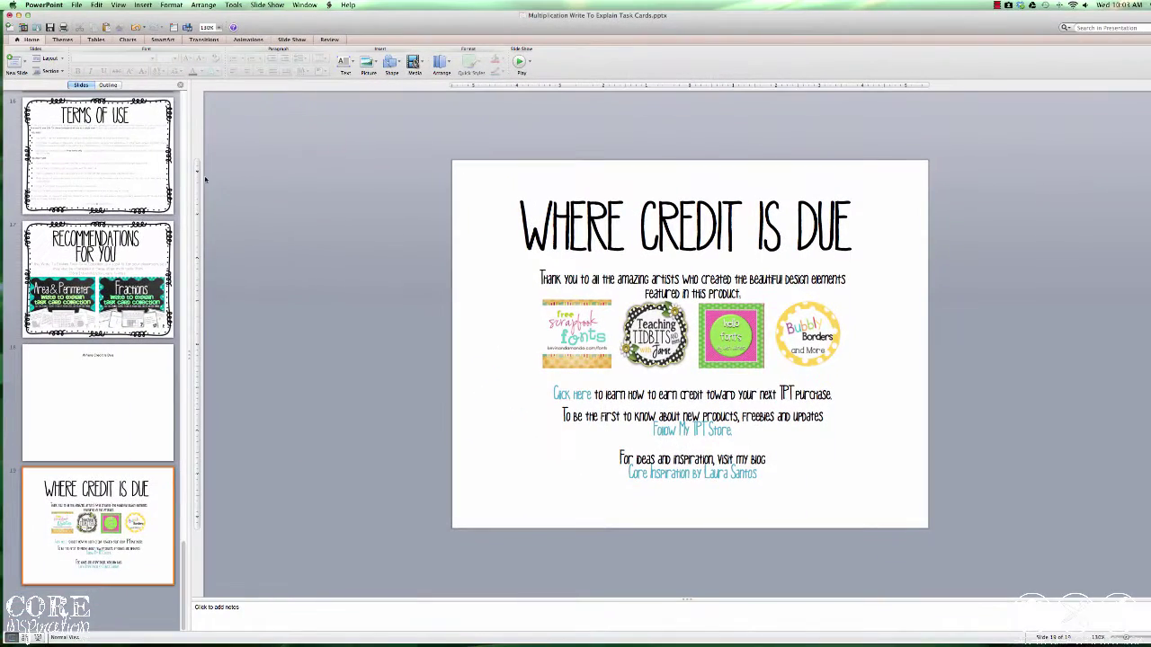
# Step: Copy the curly doodle border from the "Tips for Teachers" slide onto the pasted credit slide and send it to the back
pyautogui.scroll(10, 97, 212)
pyautogui.scroll(10, 98, 212)
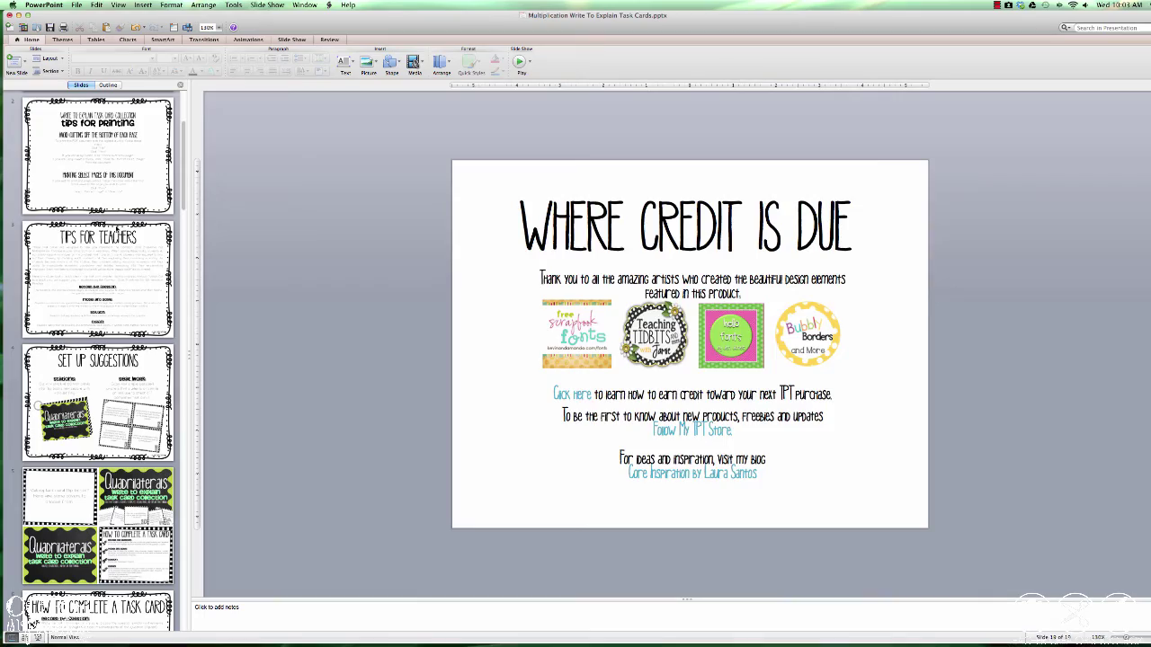
pyautogui.click(117, 231)
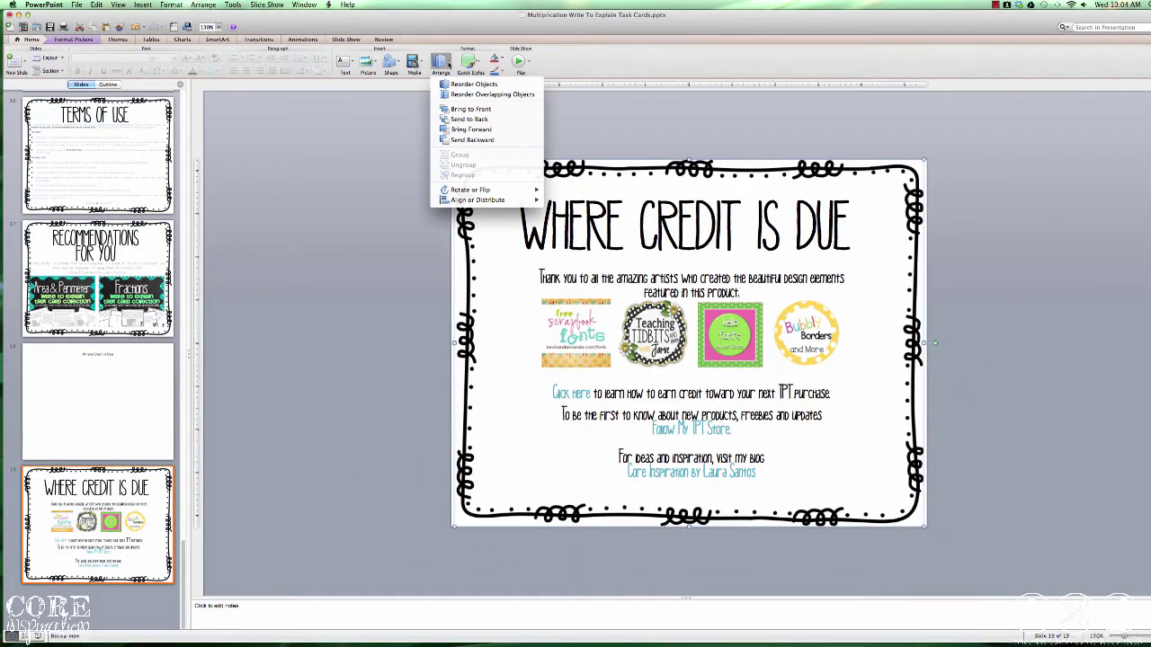
pyautogui.click(485, 120)
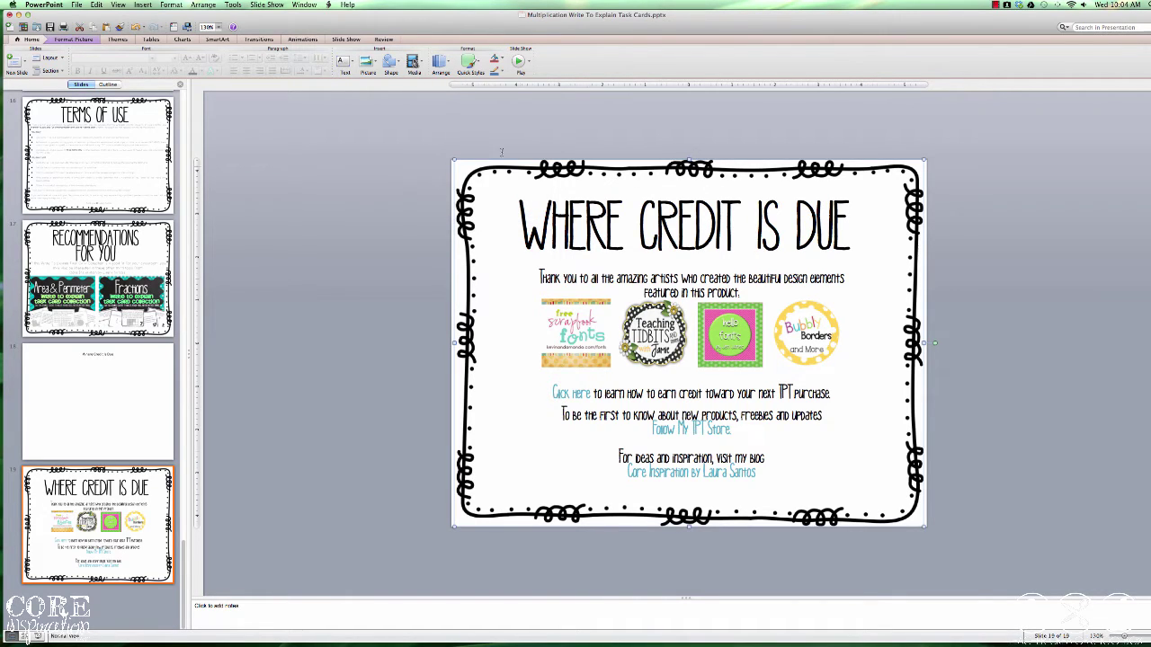
pyautogui.click(679, 233)
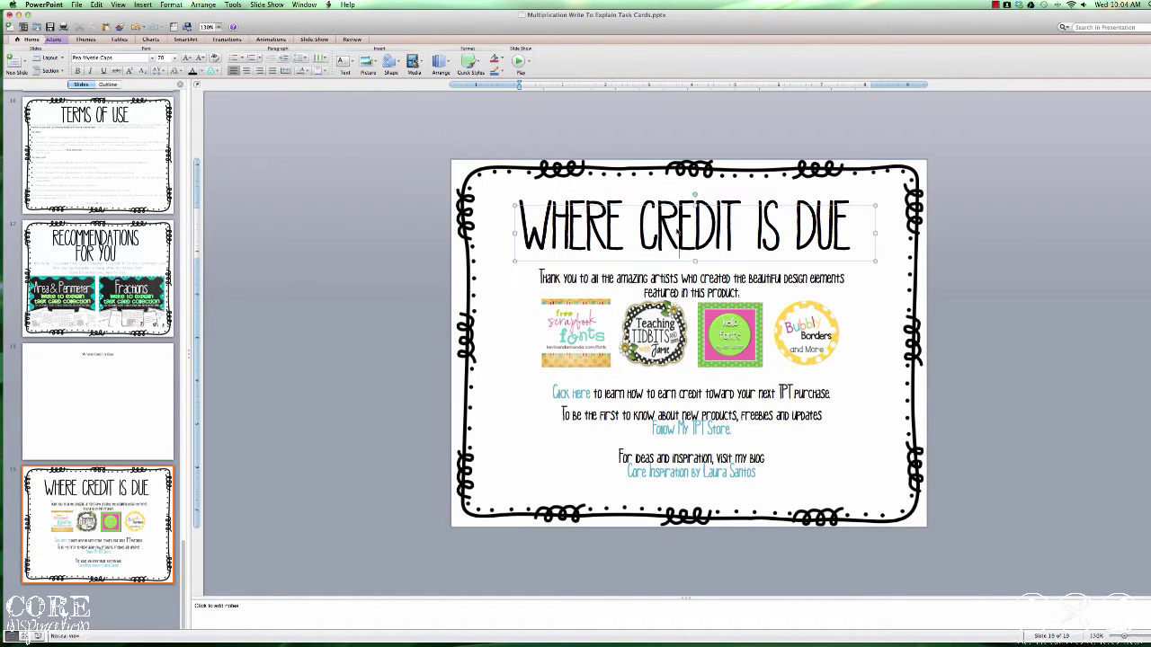
pyautogui.press('Escape')
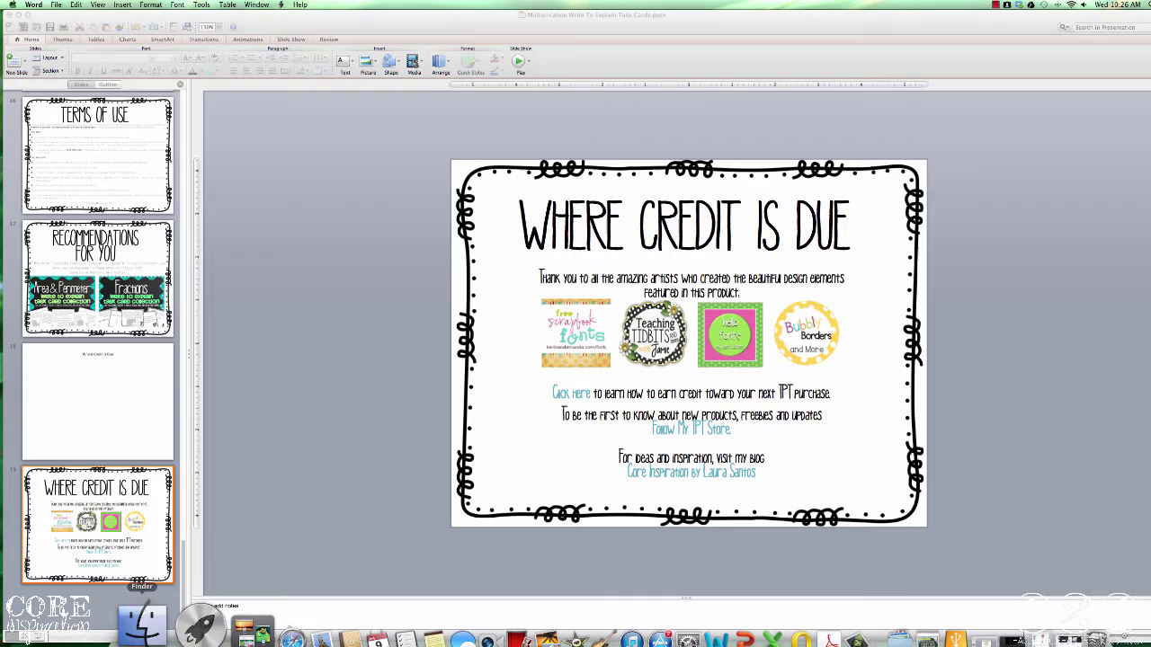
# Step: Switch to Finder and open the List of Contributors document from the Product Finalization/Legal Tools folder
pyautogui.click(154, 622)
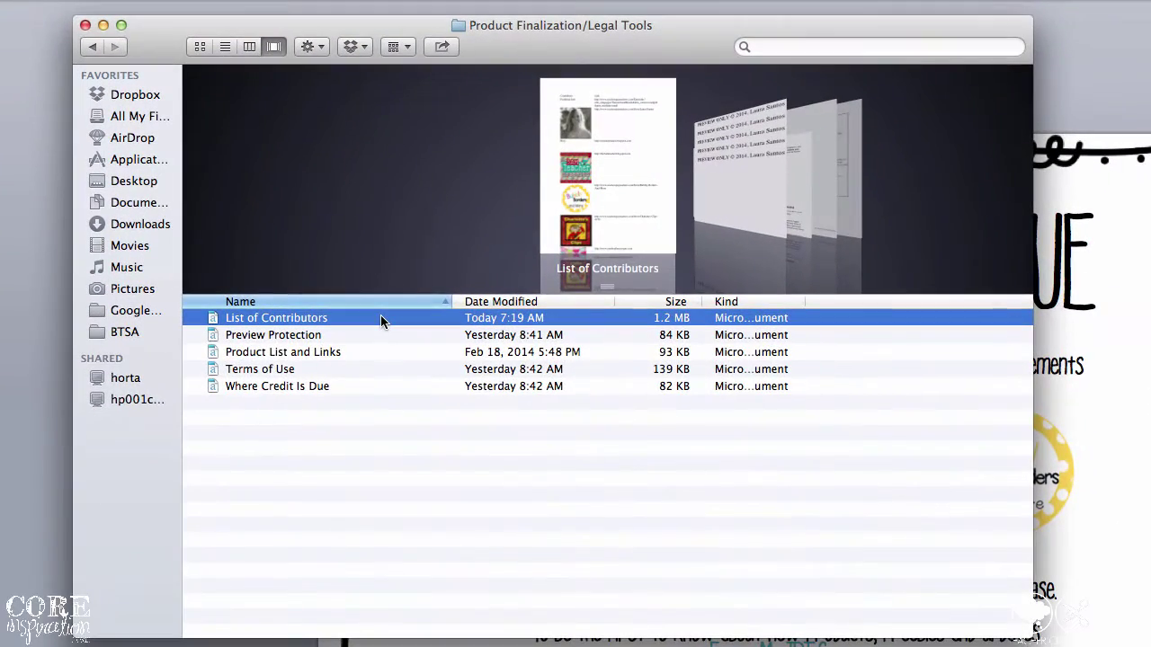
pyautogui.doubleClick(380, 318)
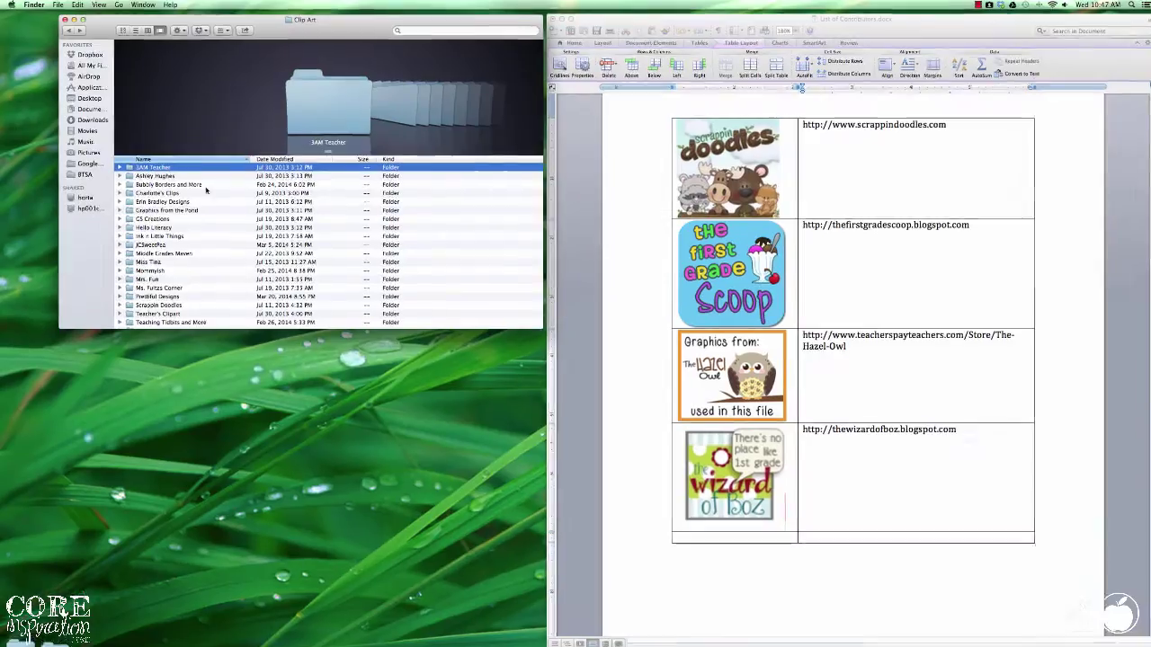
# Step: In the Clip Art folder below 3AM Teacher, open the contributor's ReverseColorFramesGraphicsforCommercialUse folder and its Graphics Icon PNG
pyautogui.click(203, 177)
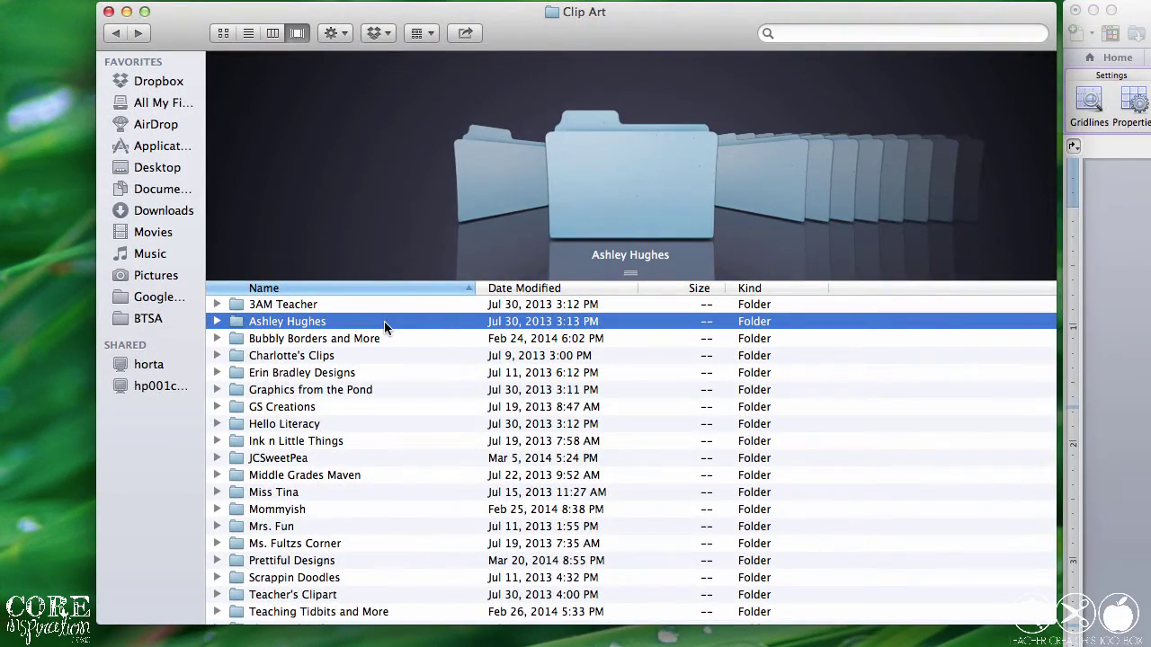
pyautogui.doubleClick(384, 321)
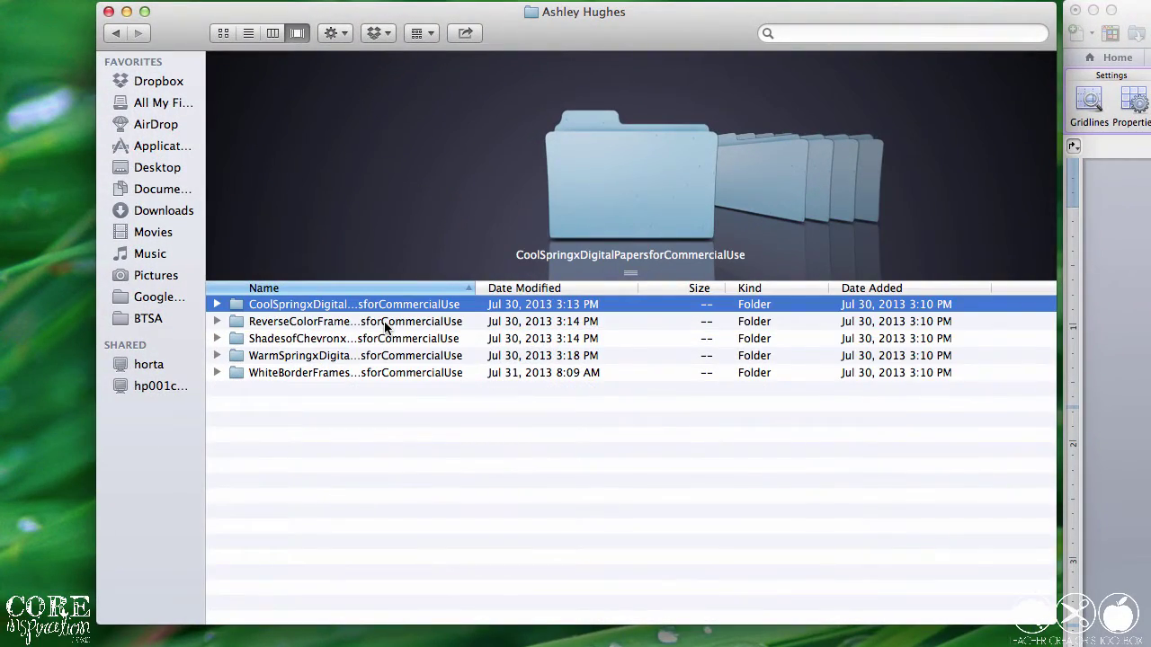
pyautogui.doubleClick(385, 322)
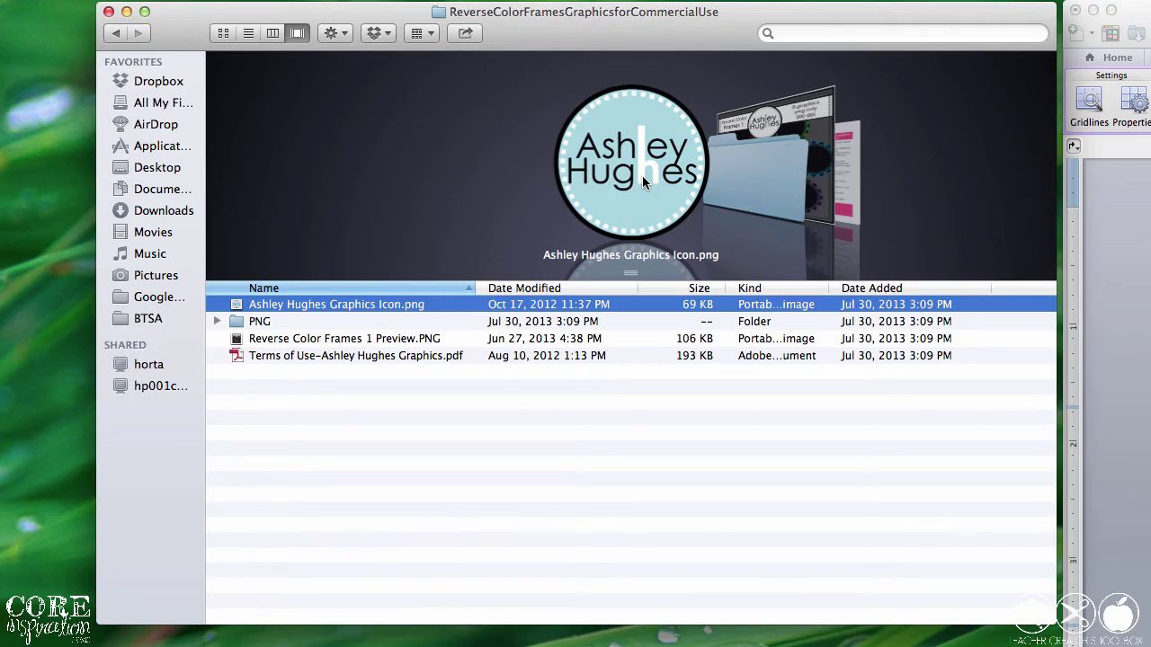
pyautogui.doubleClick(642, 175)
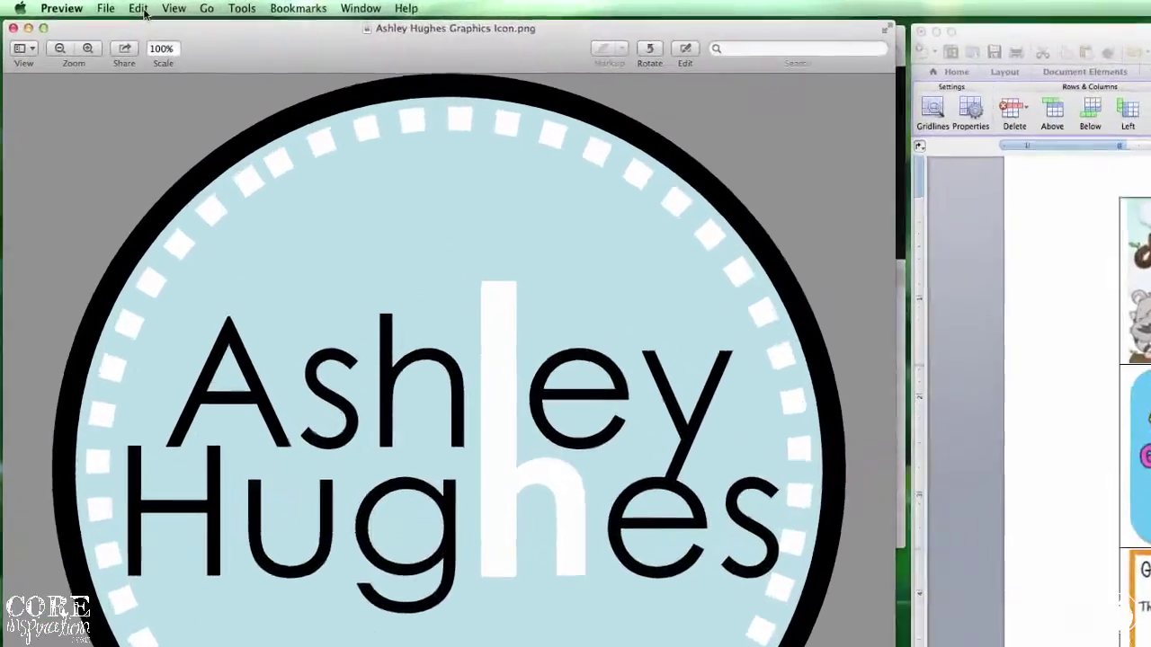
# Step: Copy the whole contributor logo image and paste it into the empty last row of the List of Contributors table
pyautogui.click(83, 6)
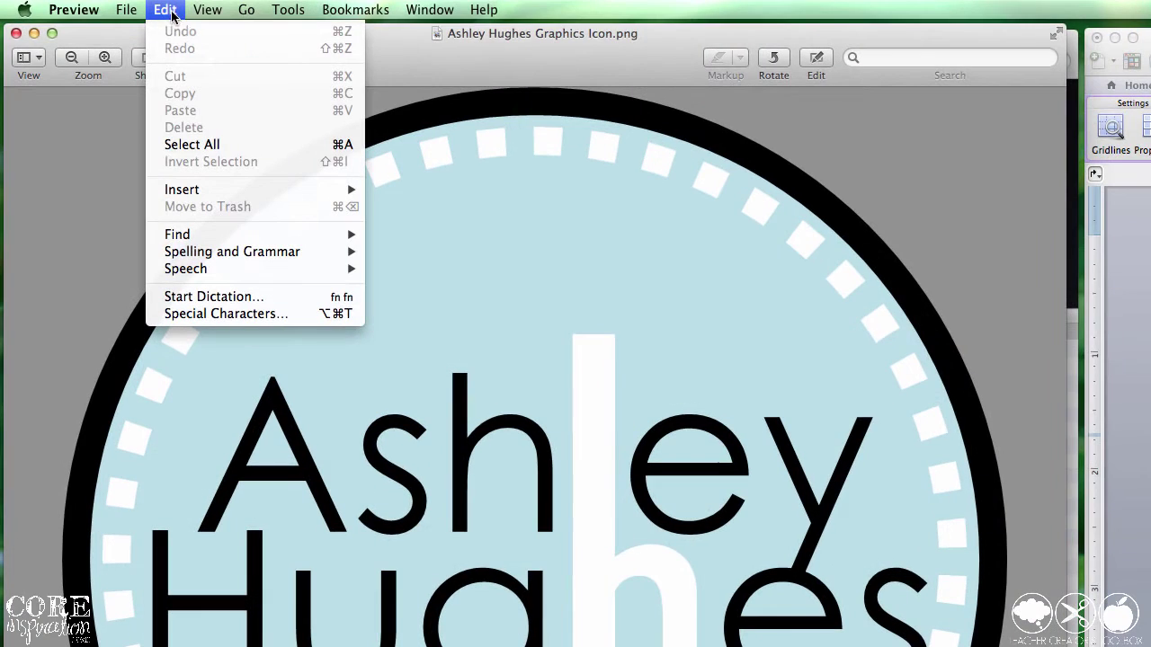
pyautogui.click(296, 144)
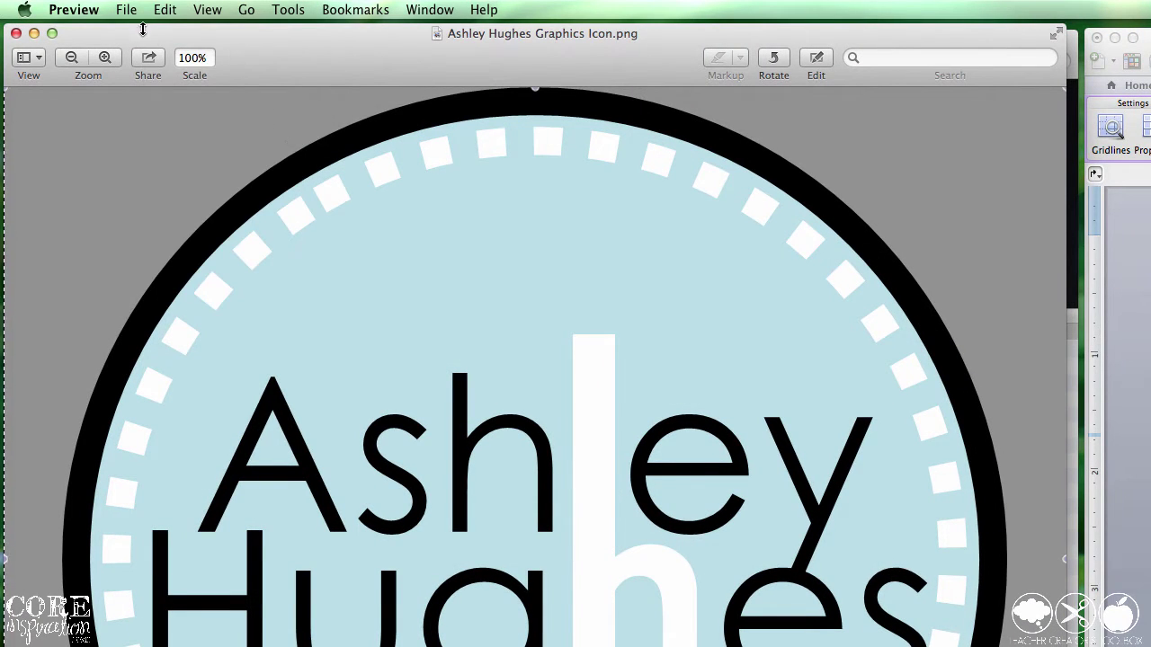
pyautogui.click(165, 11)
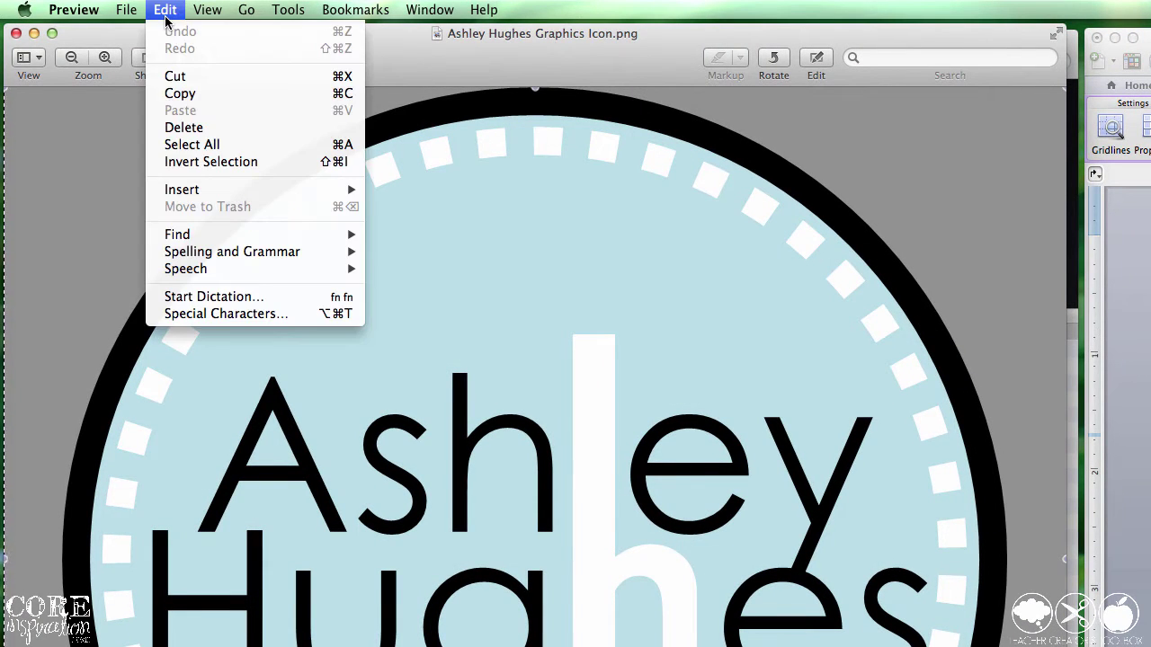
pyautogui.click(221, 94)
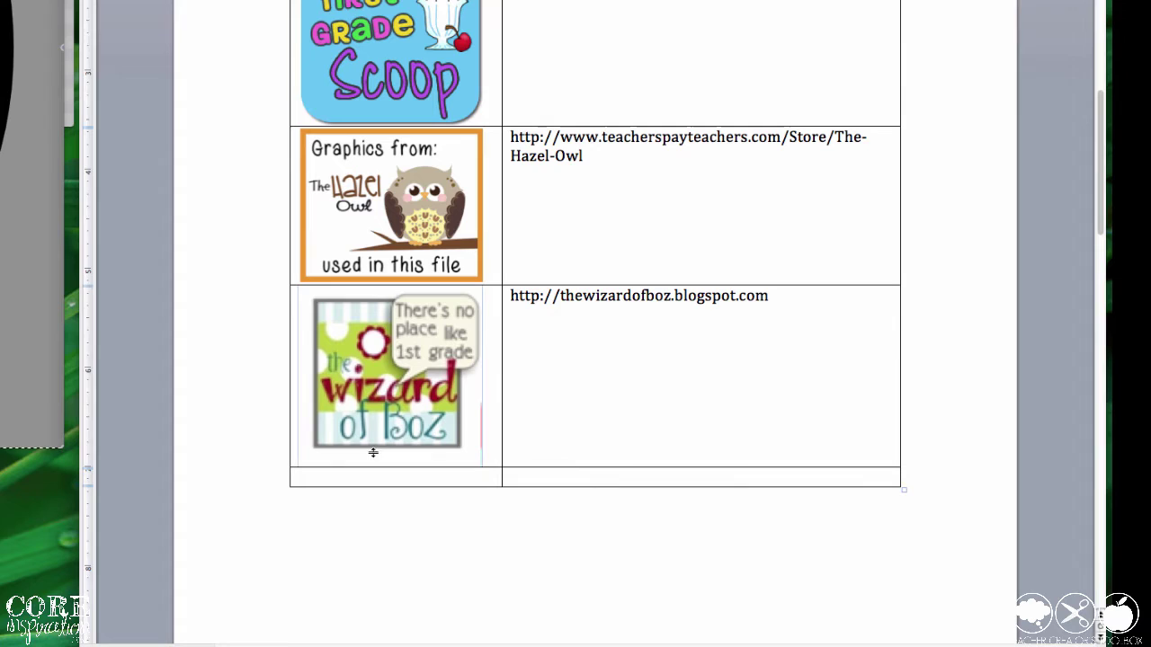
pyautogui.click(373, 477)
pyautogui.press('super+v')
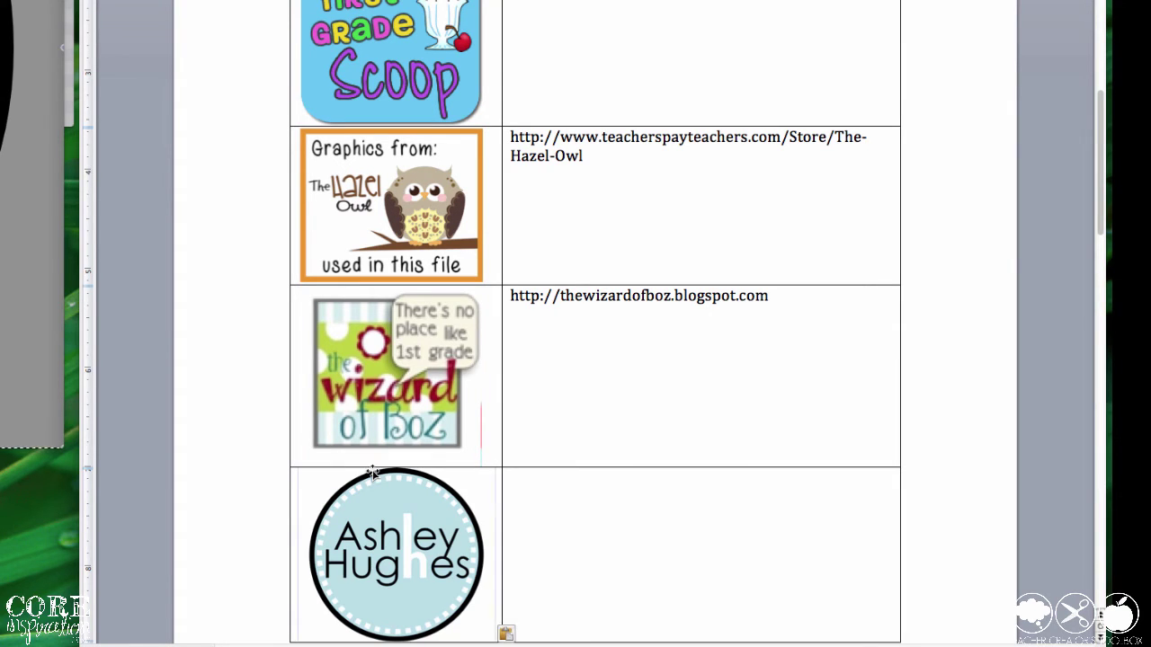
# Step: Copy the contributor's TeachersPayTeachers store address from Safari and paste it into the List of Contributors cell beside the newly added logo
pyautogui.click(595, 481)
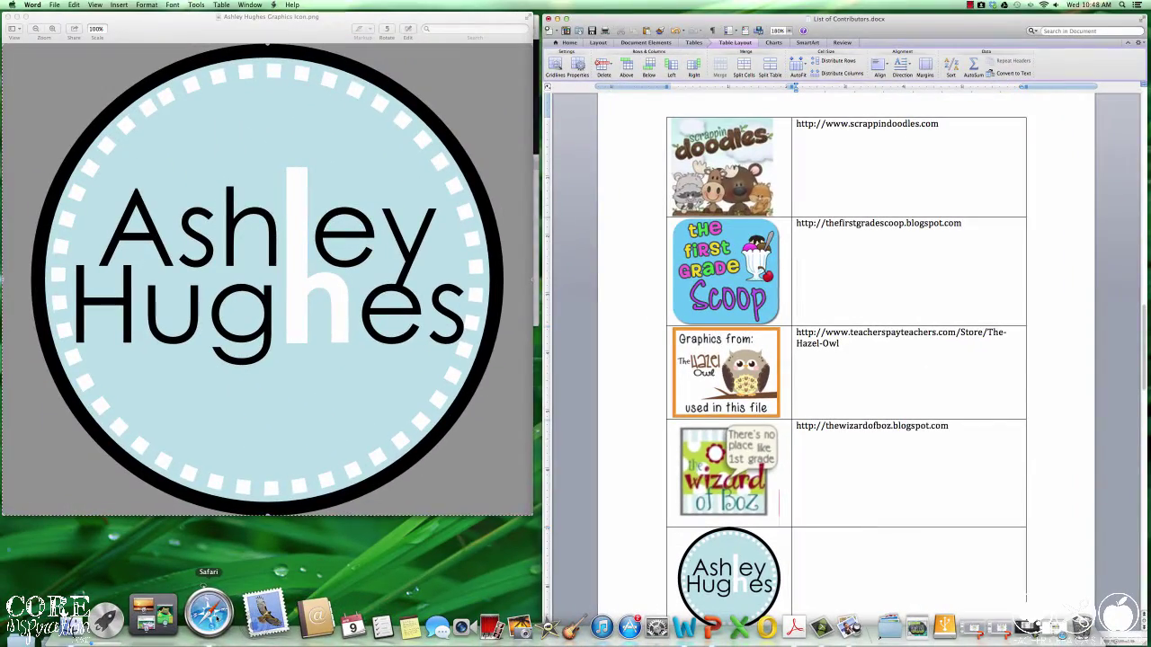
pyautogui.click(209, 614)
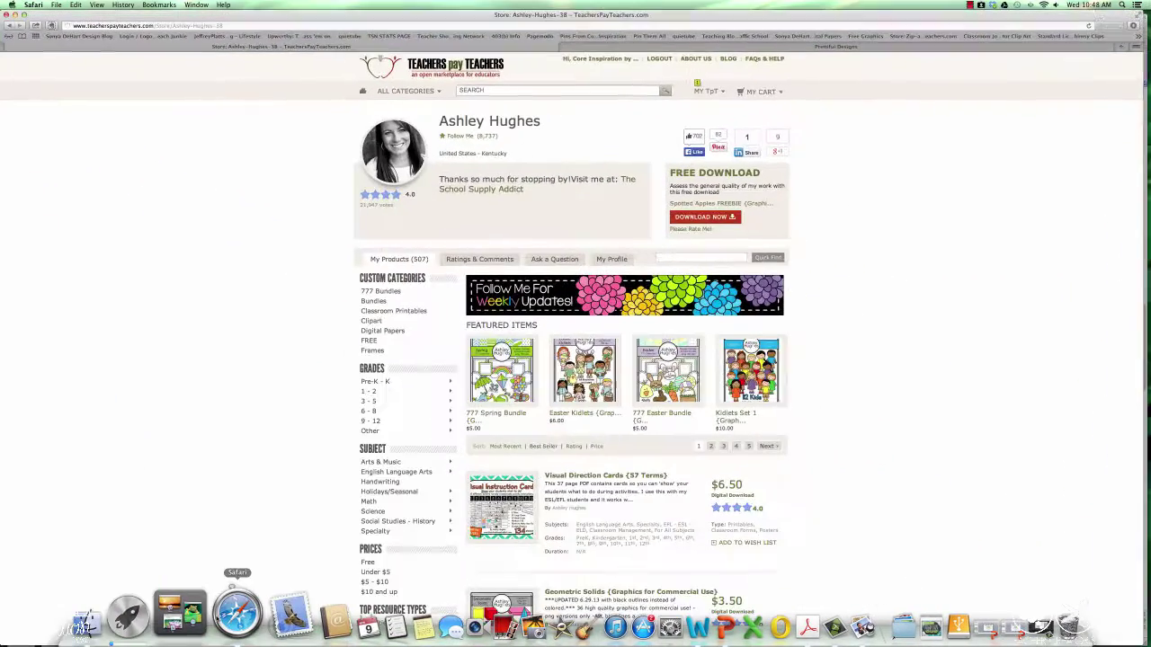
pyautogui.click(245, 26)
pyautogui.press('super+c')
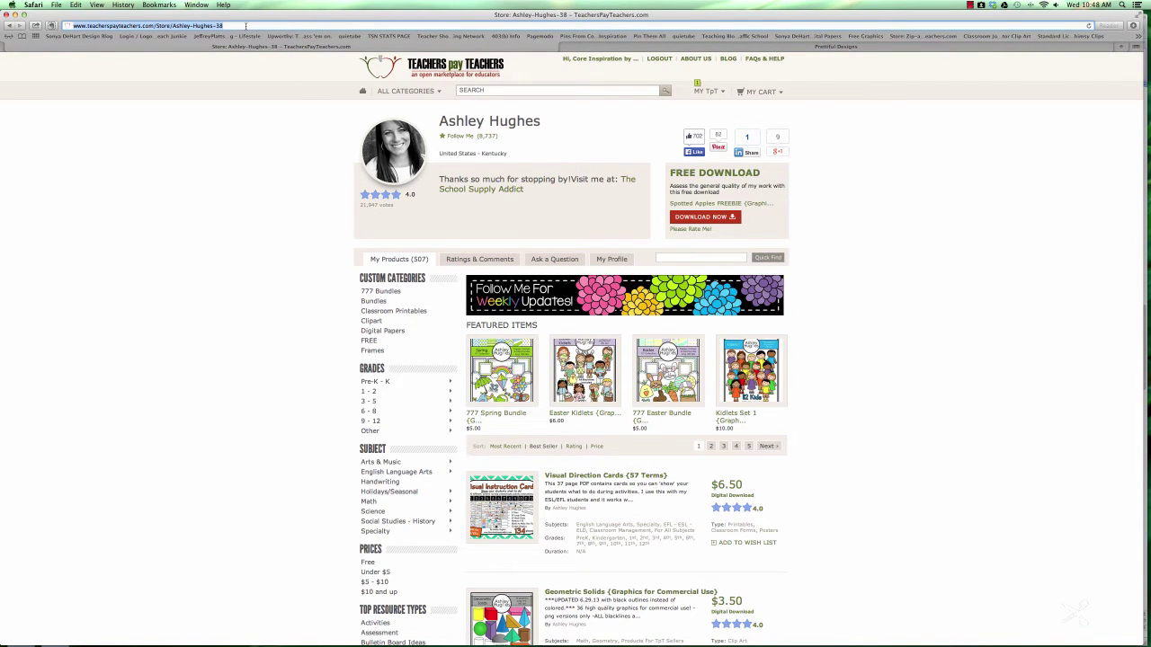
pyautogui.click(8, 15)
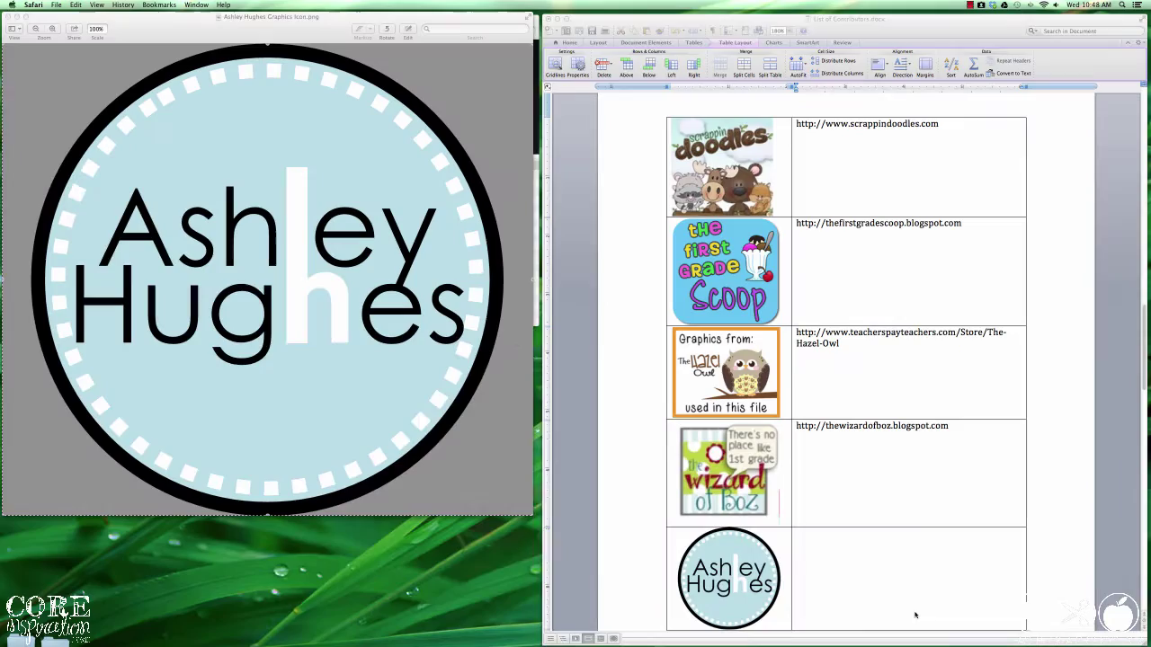
pyautogui.press('super+v')
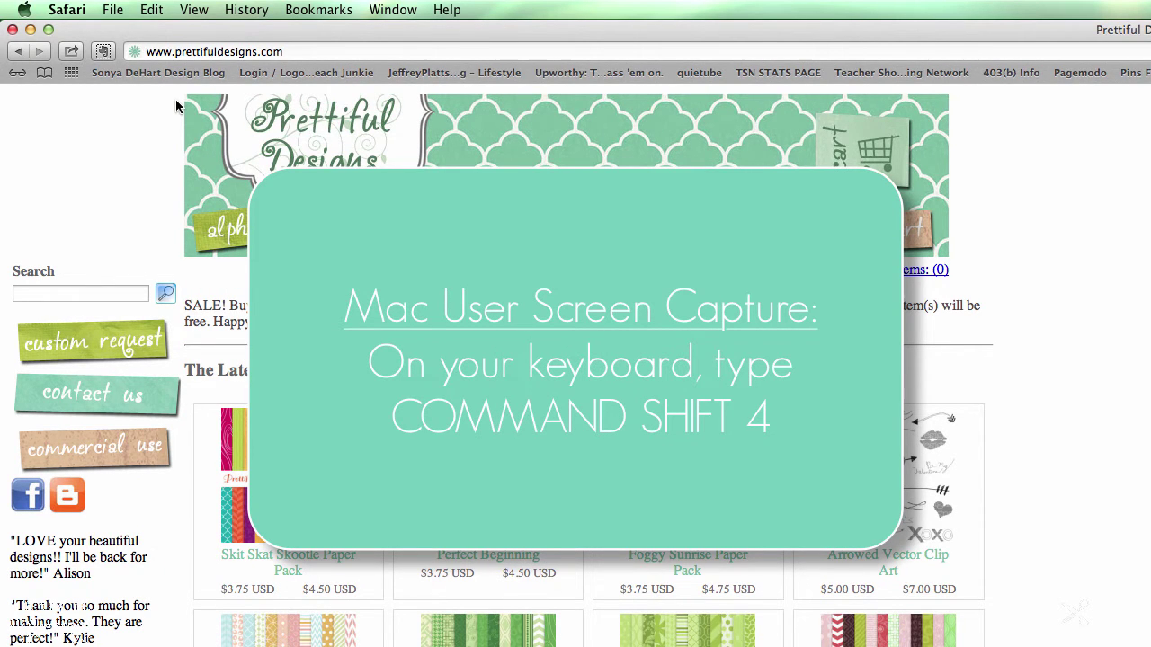
# Step: Capture a screenshot of the Prettiful Designs logo in the website's header and minimize the Safari window
pyautogui.press('super+shift+4')
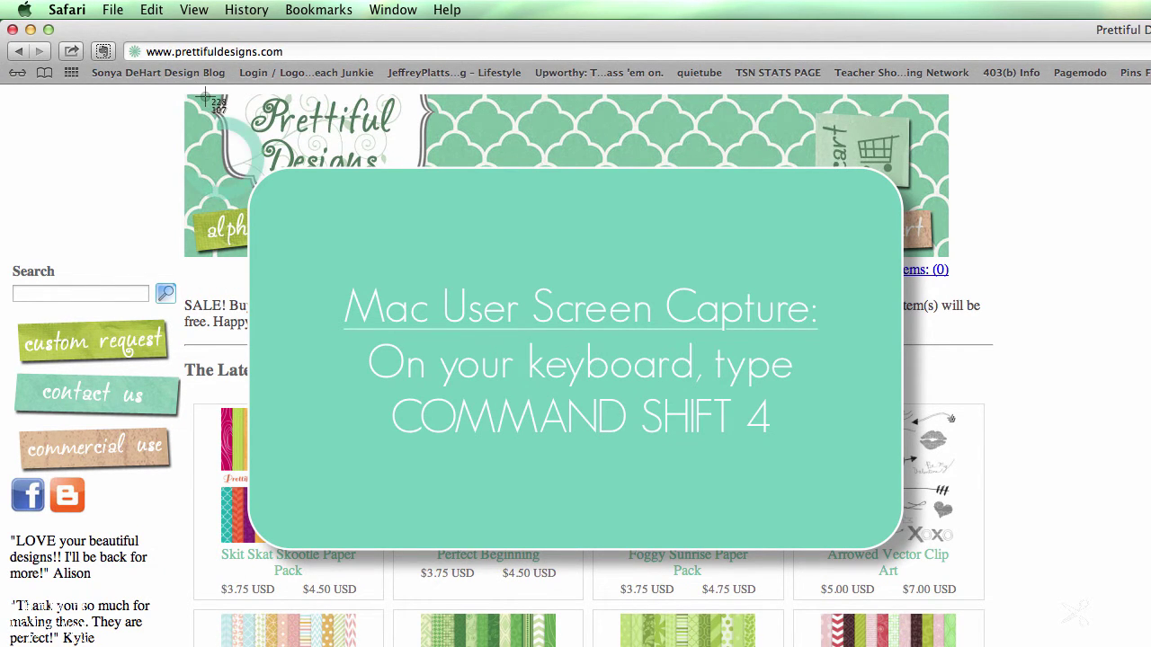
pyautogui.click(178, 127)
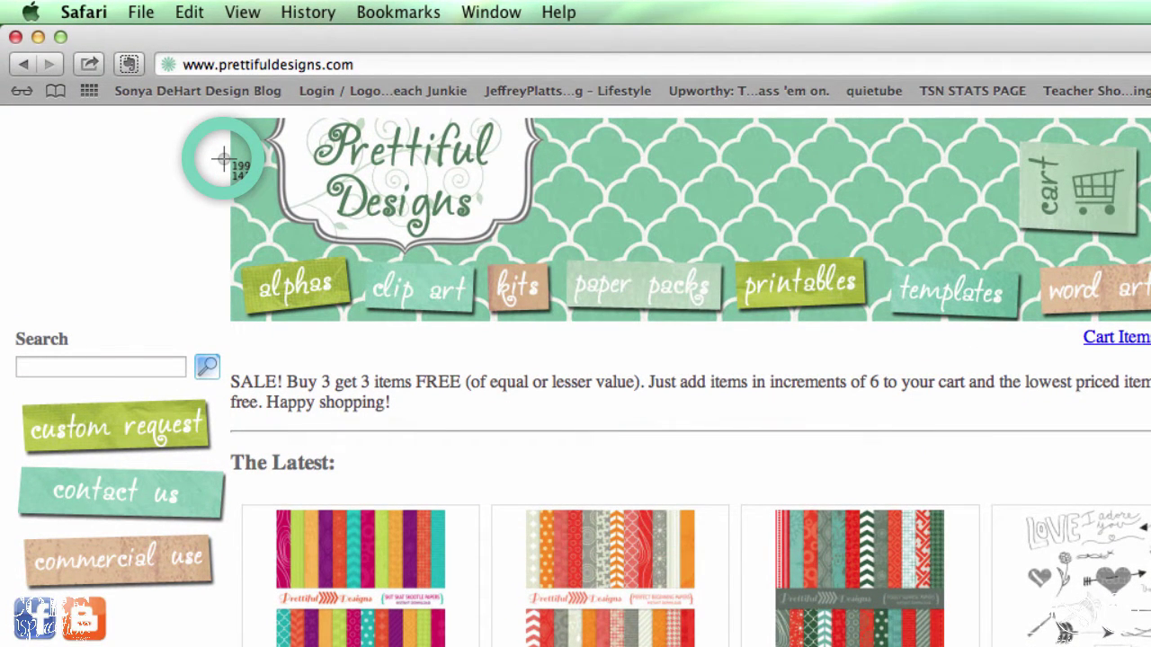
pyautogui.moveTo(224, 158); pyautogui.dragTo(551, 261)
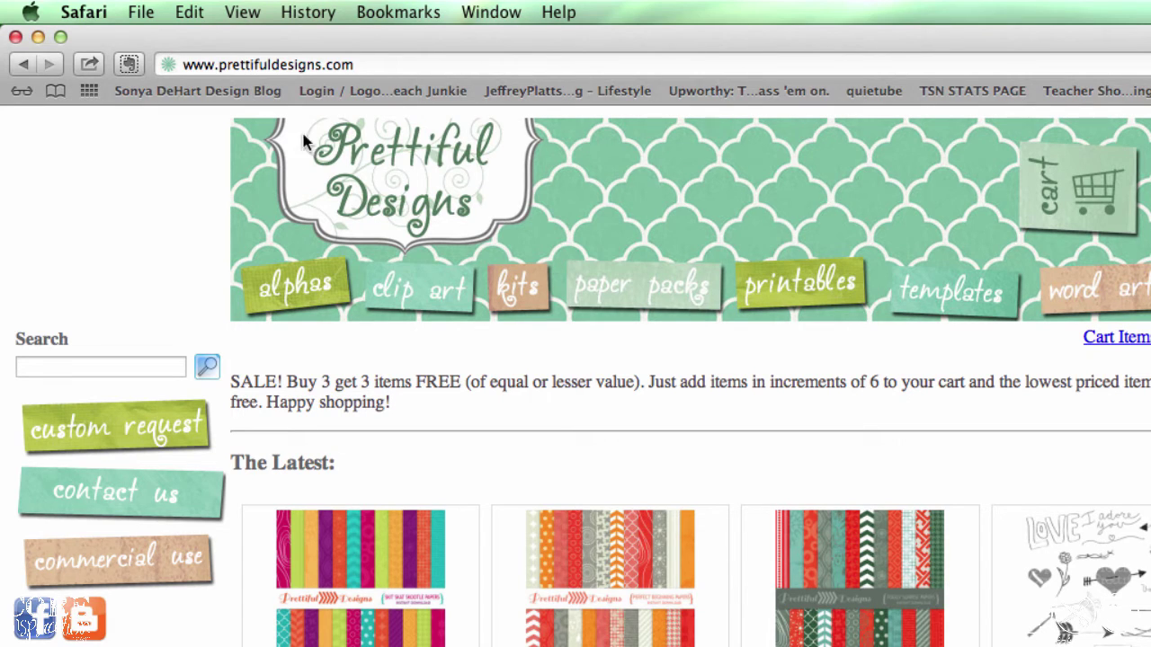
pyautogui.click(39, 36)
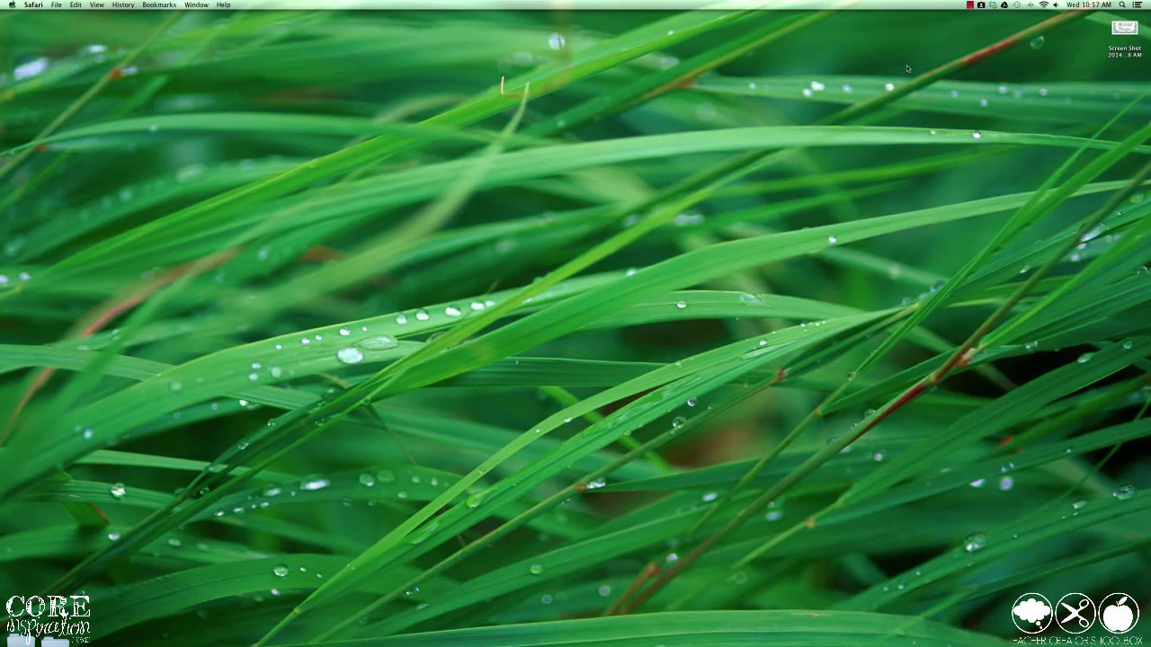
# Step: Open the logo screenshot from the desktop and paste the image into the Word contributor table beside the prettifuldesigns.com address
pyautogui.doubleClick(1124, 30)
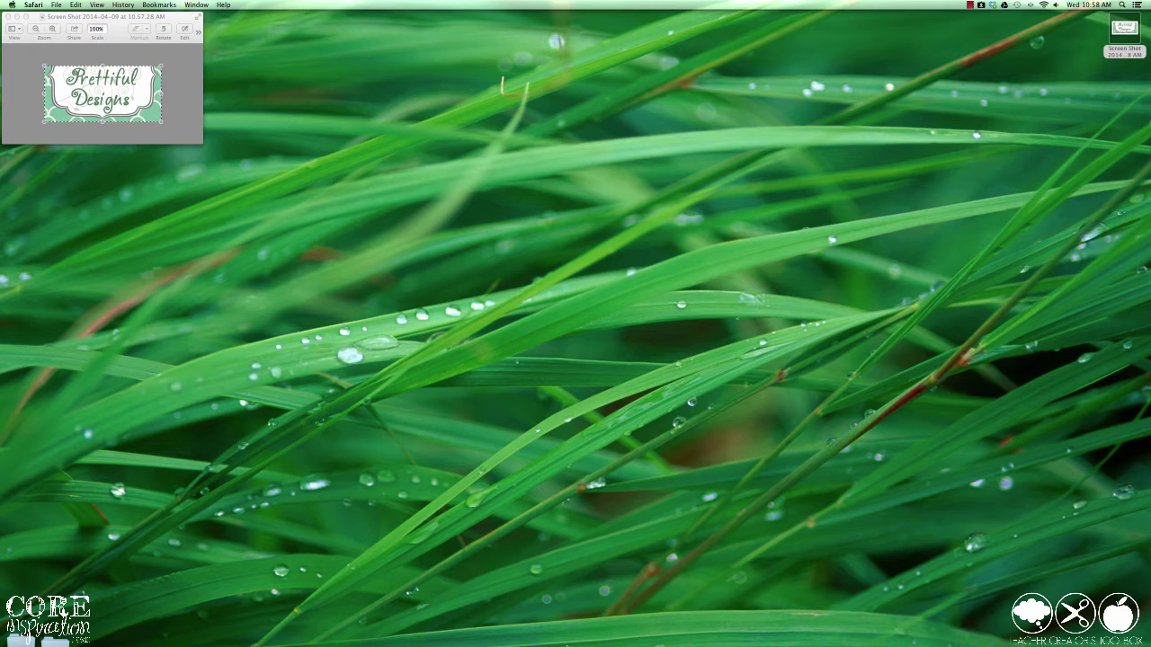
pyautogui.moveTo(545, 615)
pyautogui.click(655, 615)
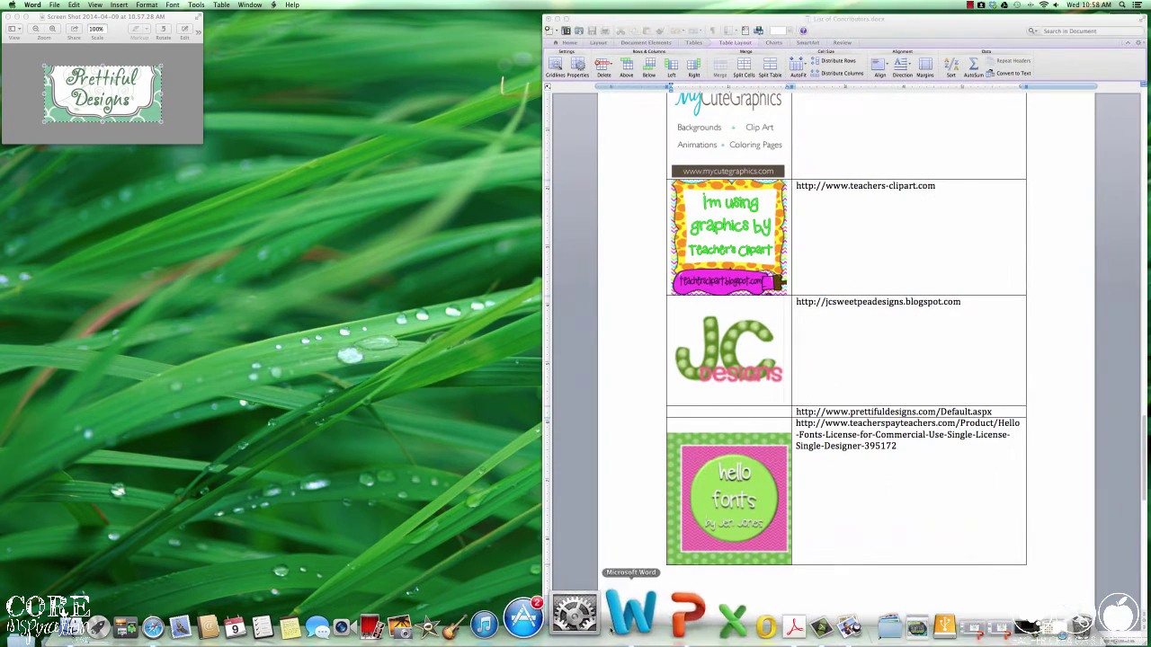
pyautogui.press('super+v')
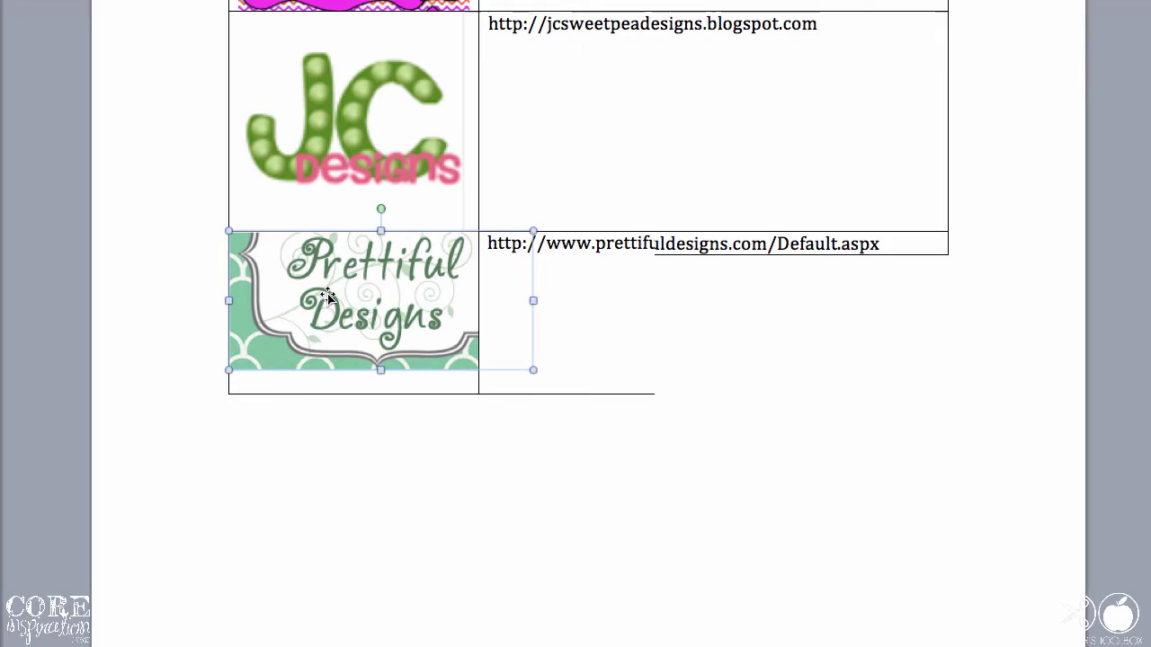
# Step: Copy the Prettiful Designs logo from the contributor table and paste it onto the "Where Credit Is Due" slide in PowerPoint
pyautogui.rightClick(327, 294)
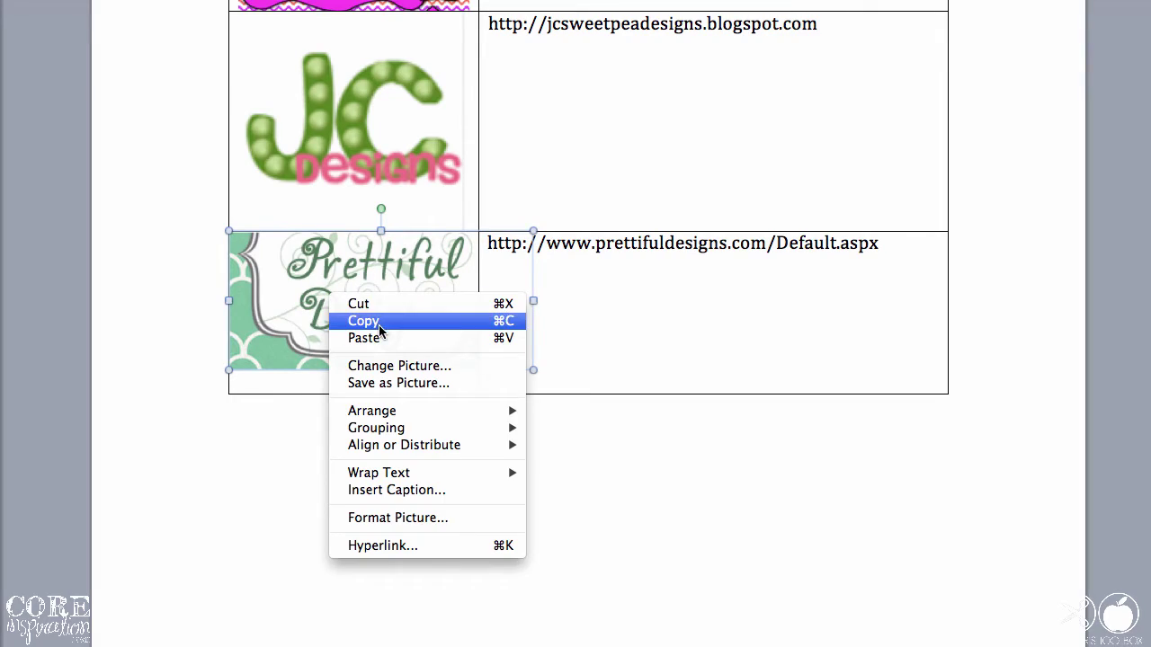
pyautogui.click(363, 321)
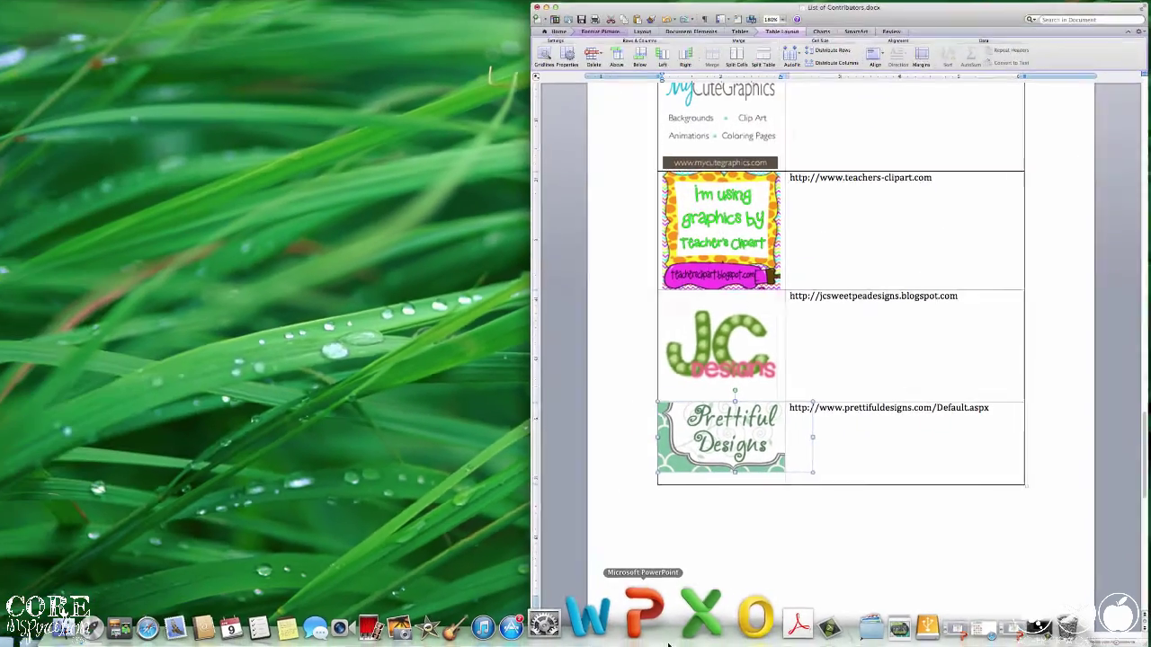
pyautogui.click(340, 640)
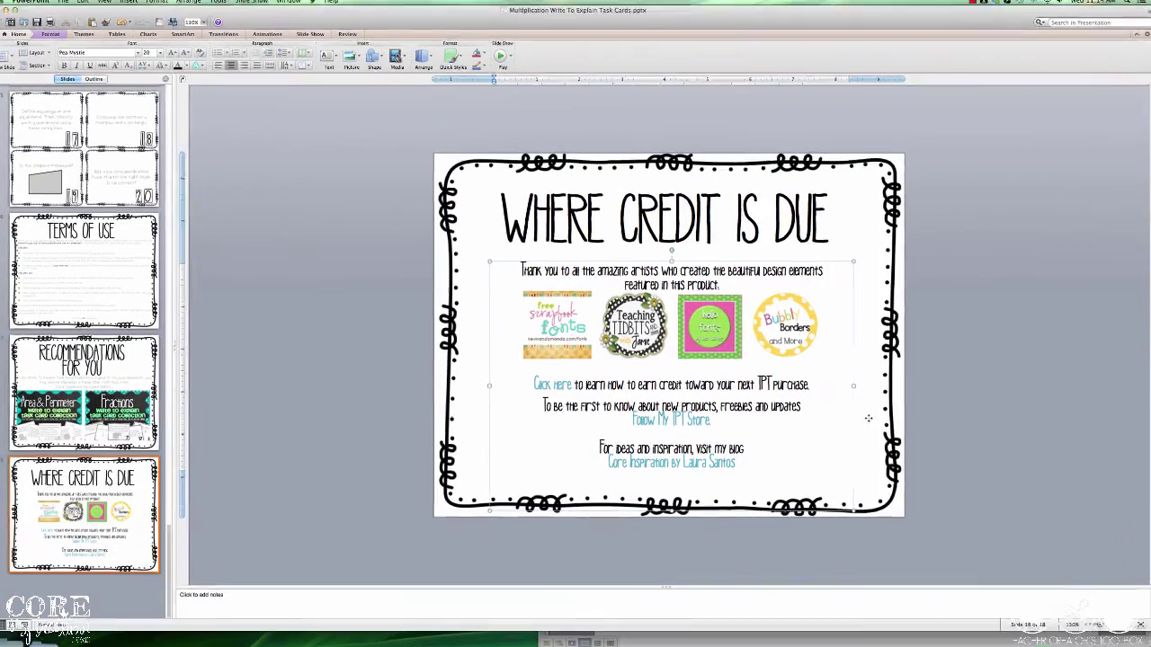
pyautogui.rightClick(869, 419)
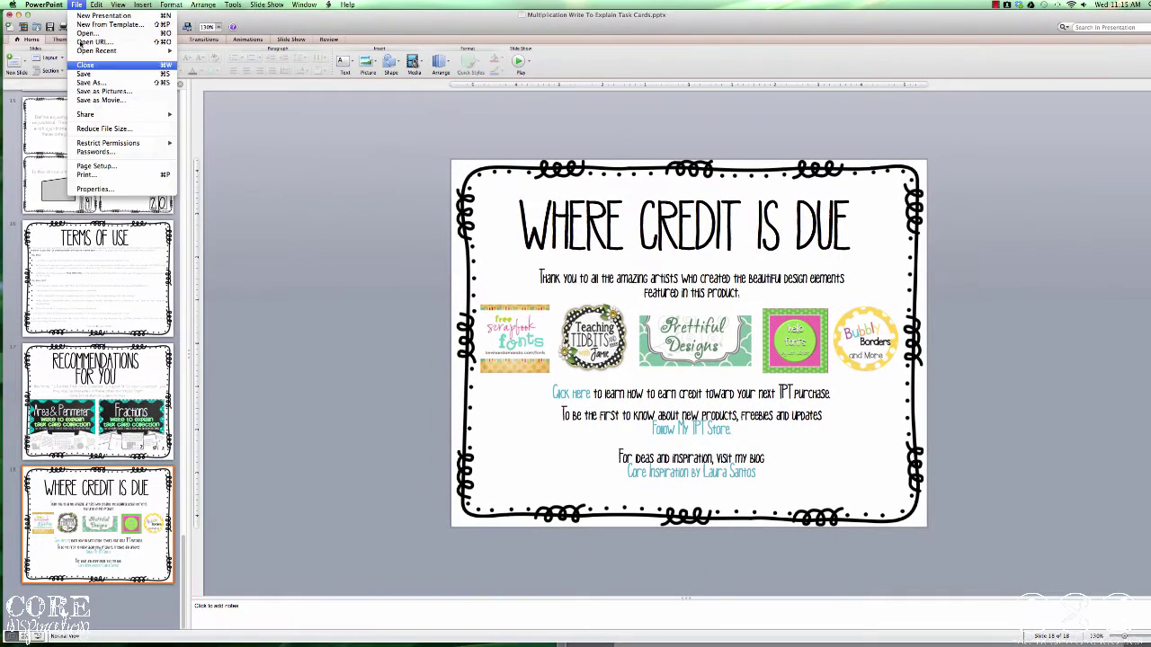
# Step: Save the presentation and set up a second copy in the Quadrilaterals folder with PDF as the file format
pyautogui.click(92, 74)
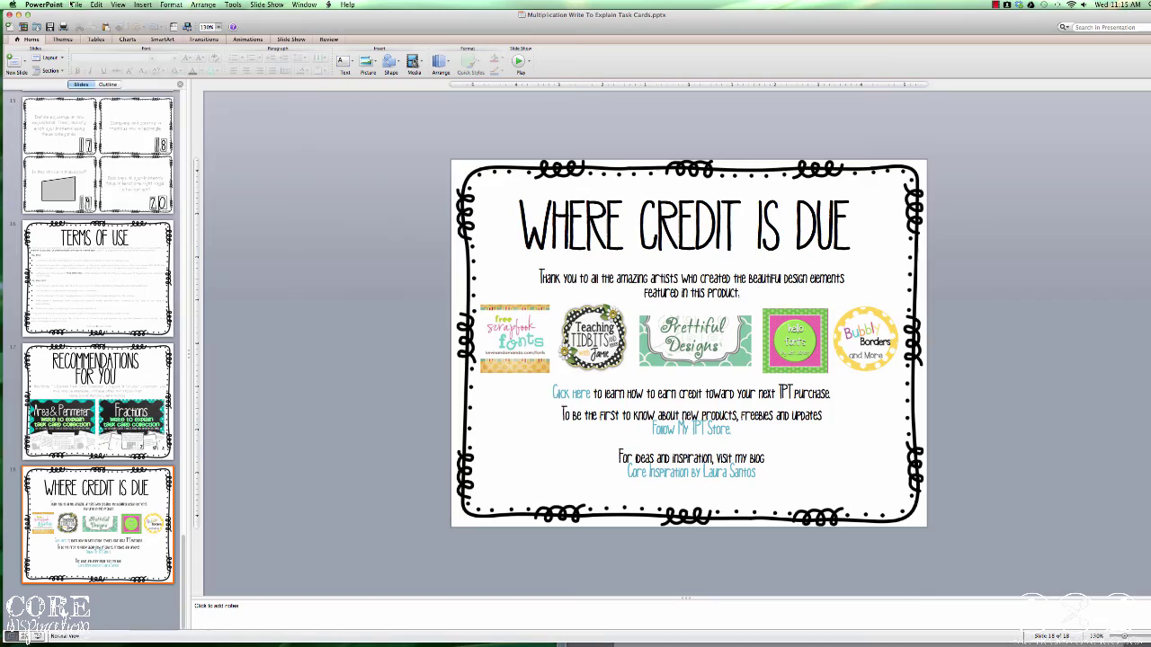
pyautogui.click(72, 5)
pyautogui.click(87, 83)
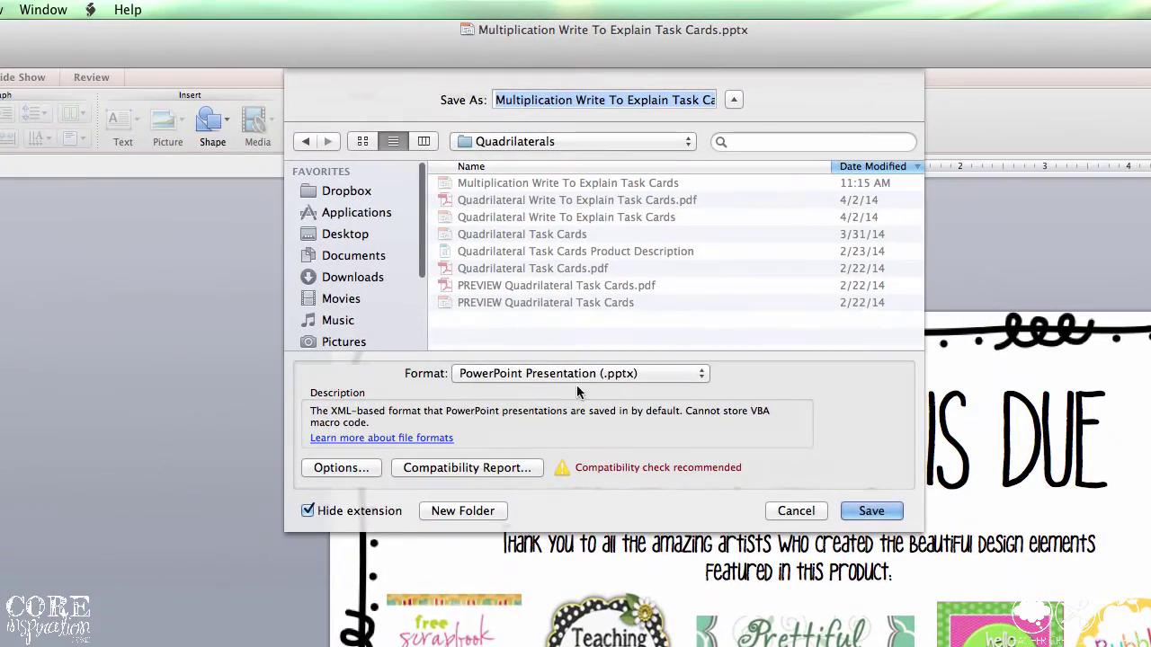
pyautogui.click(618, 193)
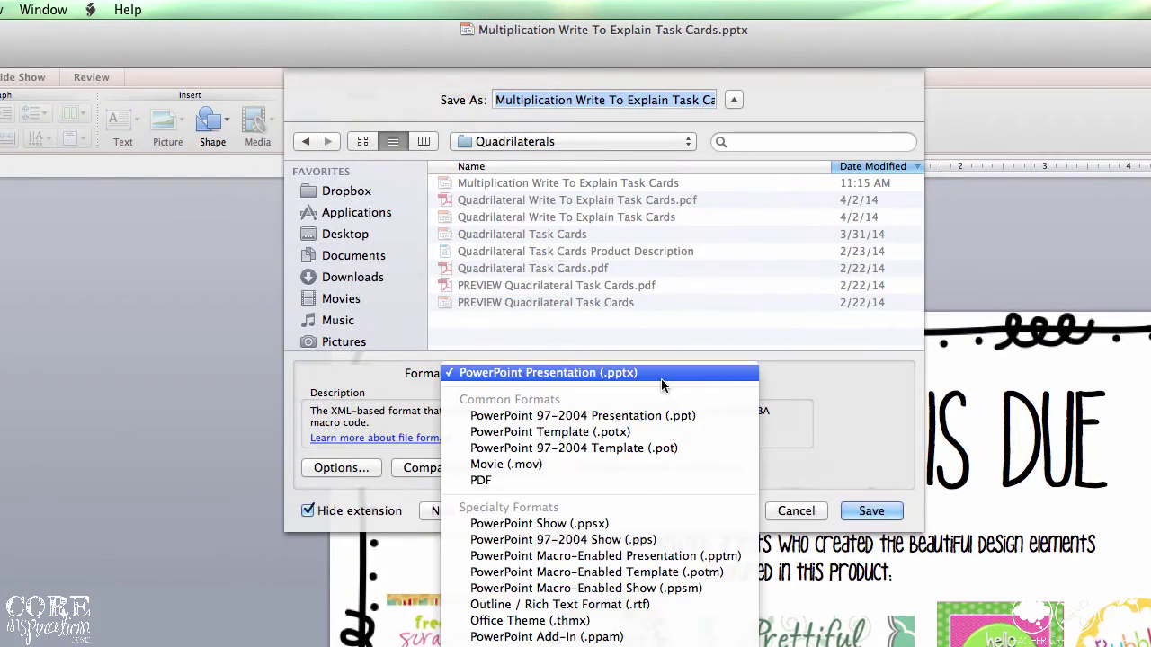
pyautogui.click(526, 480)
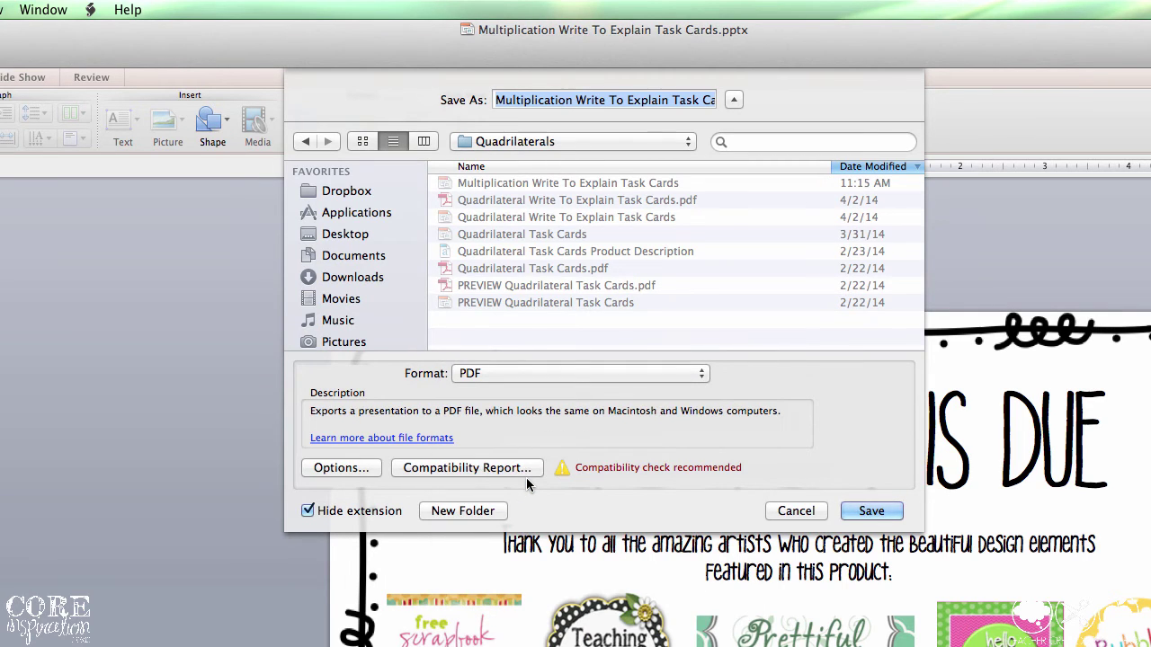